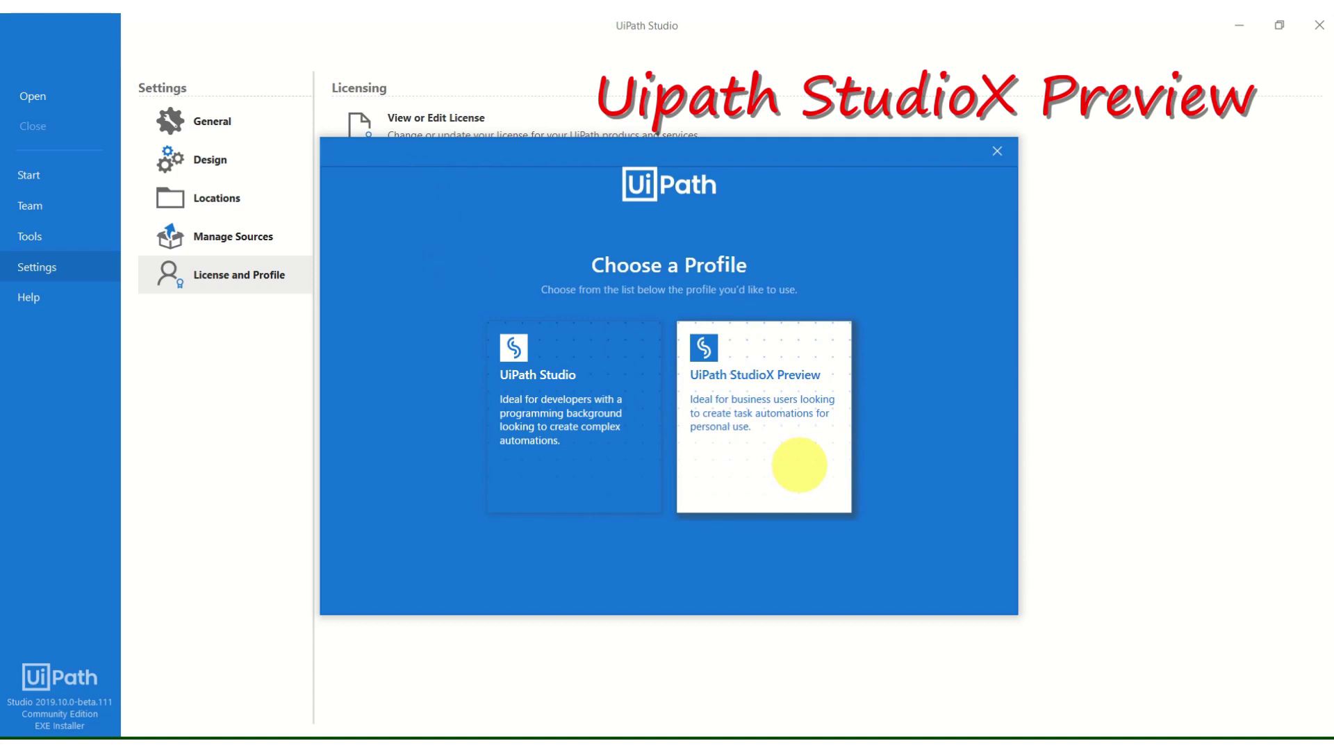
- Switch to the UiPath StudioX Preview profile with a restart and create a blank Task Automation project
{"action": "left_click", "coordinate": [799, 464]}
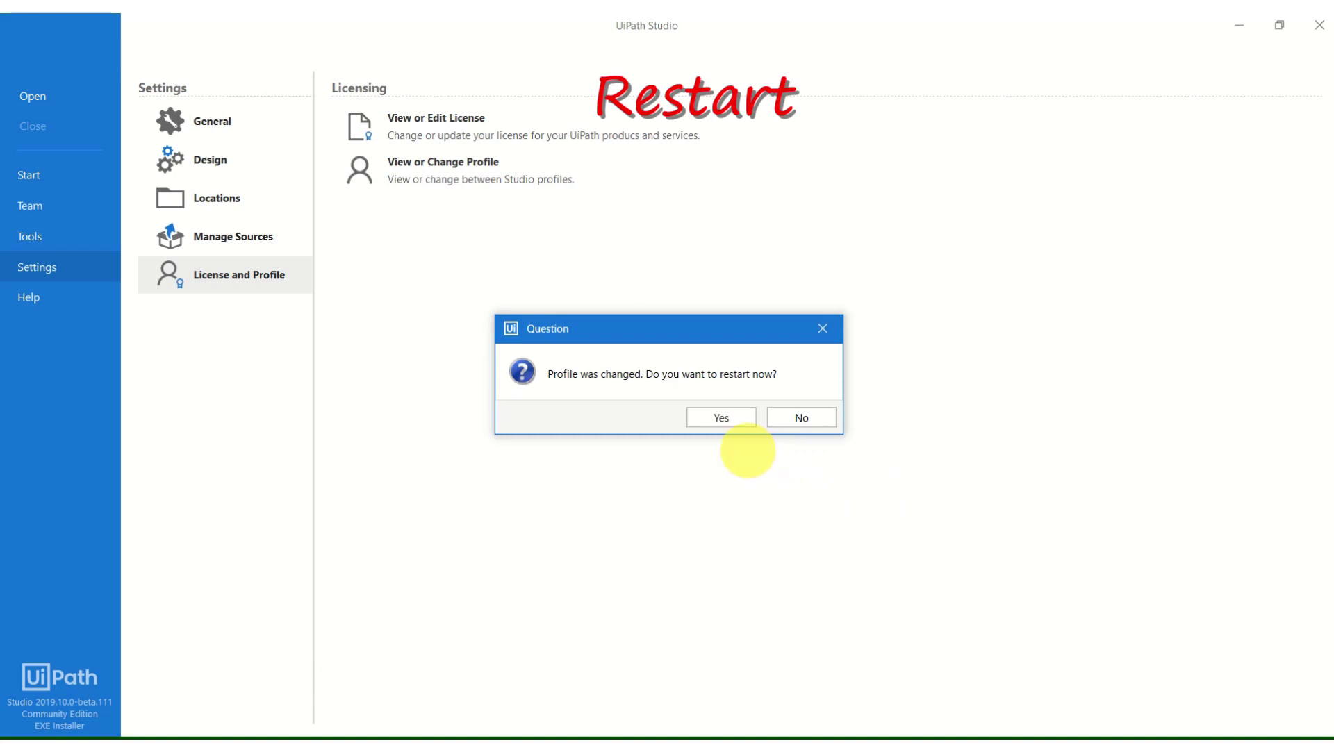
{"action": "left_click", "coordinate": [737, 417]}
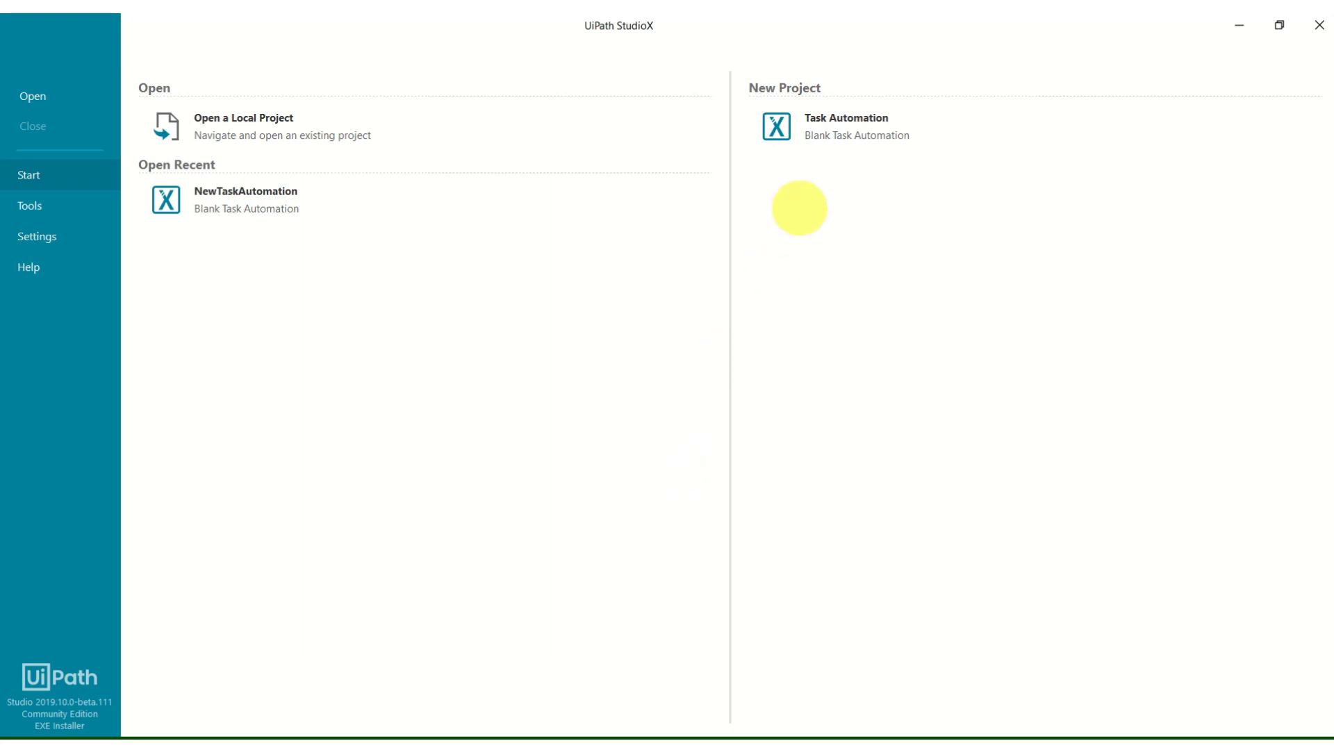
{"action": "left_click", "coordinate": [825, 136]}
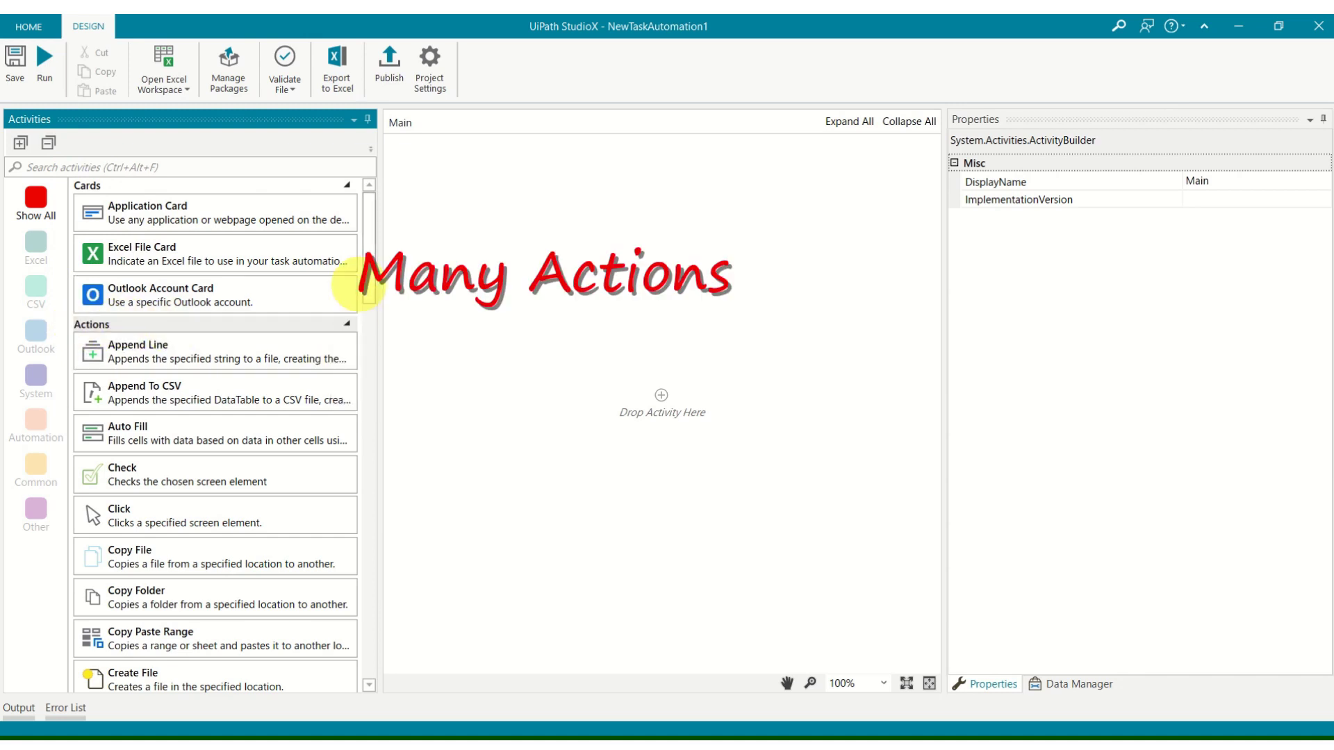
- Examine the complete activity list and the cards and actions in the Excel category
{"action": "mouse_move", "coordinate": [367, 278]}
{"action": "left_mouse_down"}
{"action": "mouse_move", "coordinate": [370, 526]}
{"action": "mouse_move", "coordinate": [357, 298]}
{"action": "left_mouse_up"}
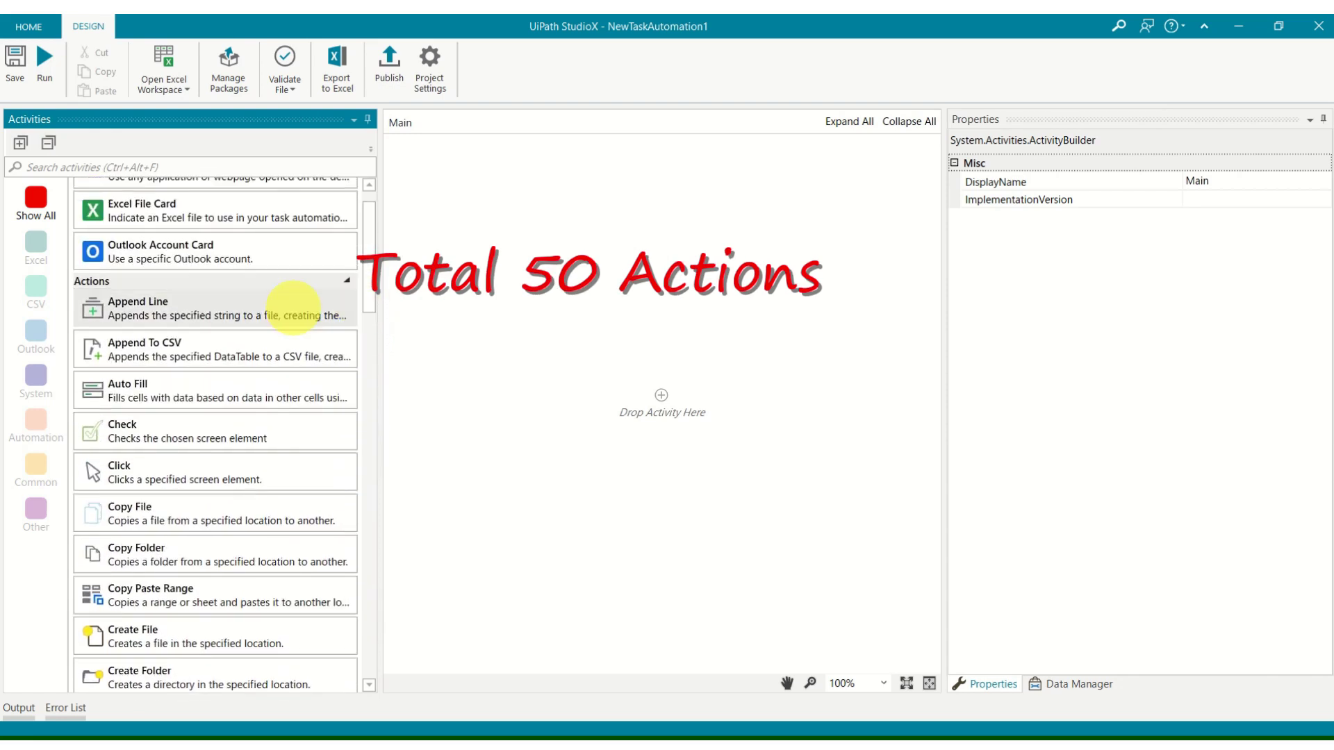
{"action": "scroll", "coordinate": [340, 292], "scroll_direction": "up", "scroll_amount": 1}
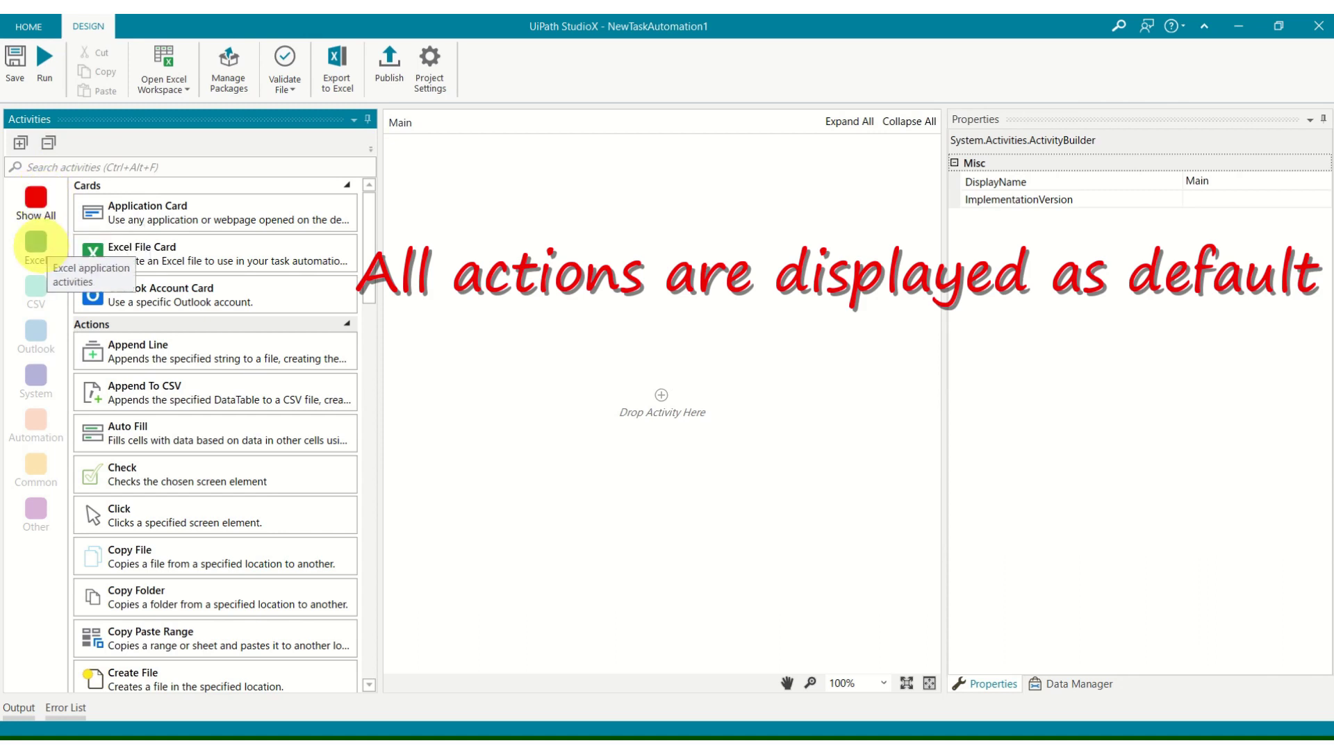
{"action": "left_click", "coordinate": [36, 242]}
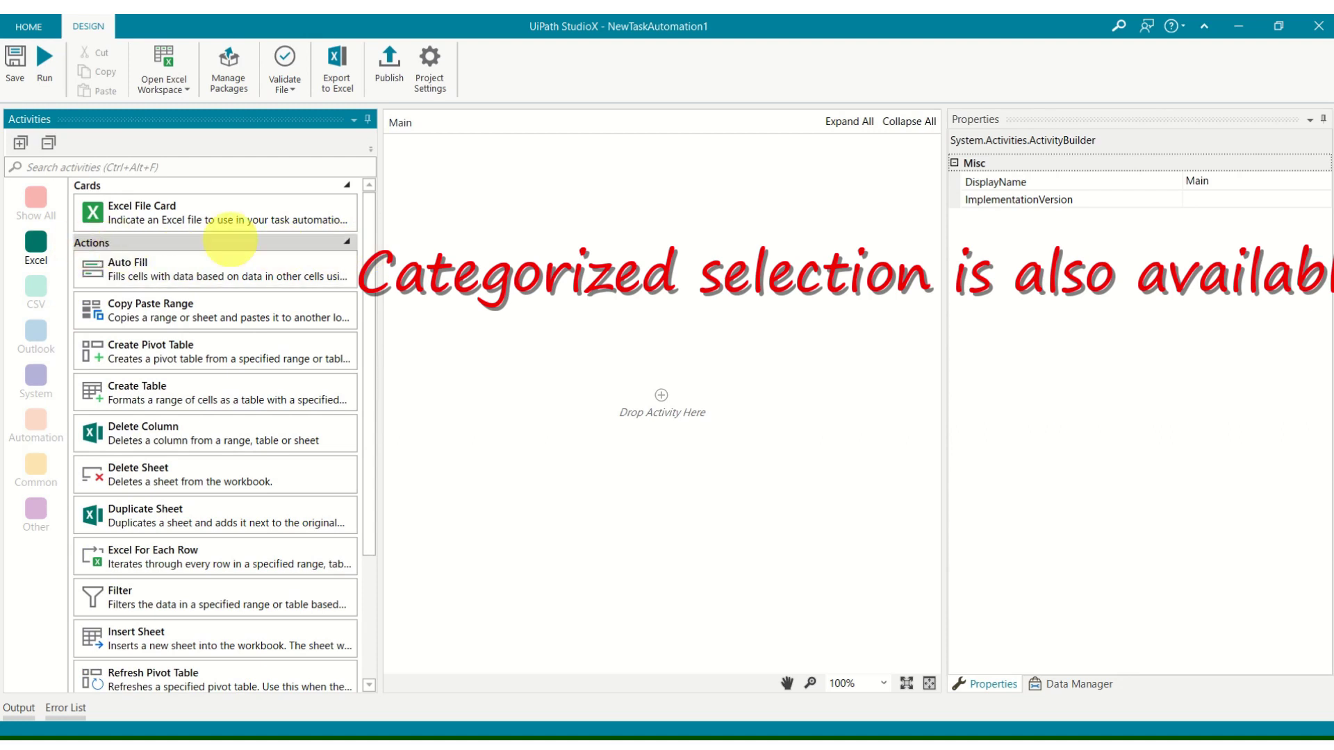
{"action": "scroll", "coordinate": [372, 287], "scroll_direction": "down", "scroll_amount": 3}
{"action": "left_click_drag", "start_coordinate": [372, 286], "coordinate": [372, 215]}
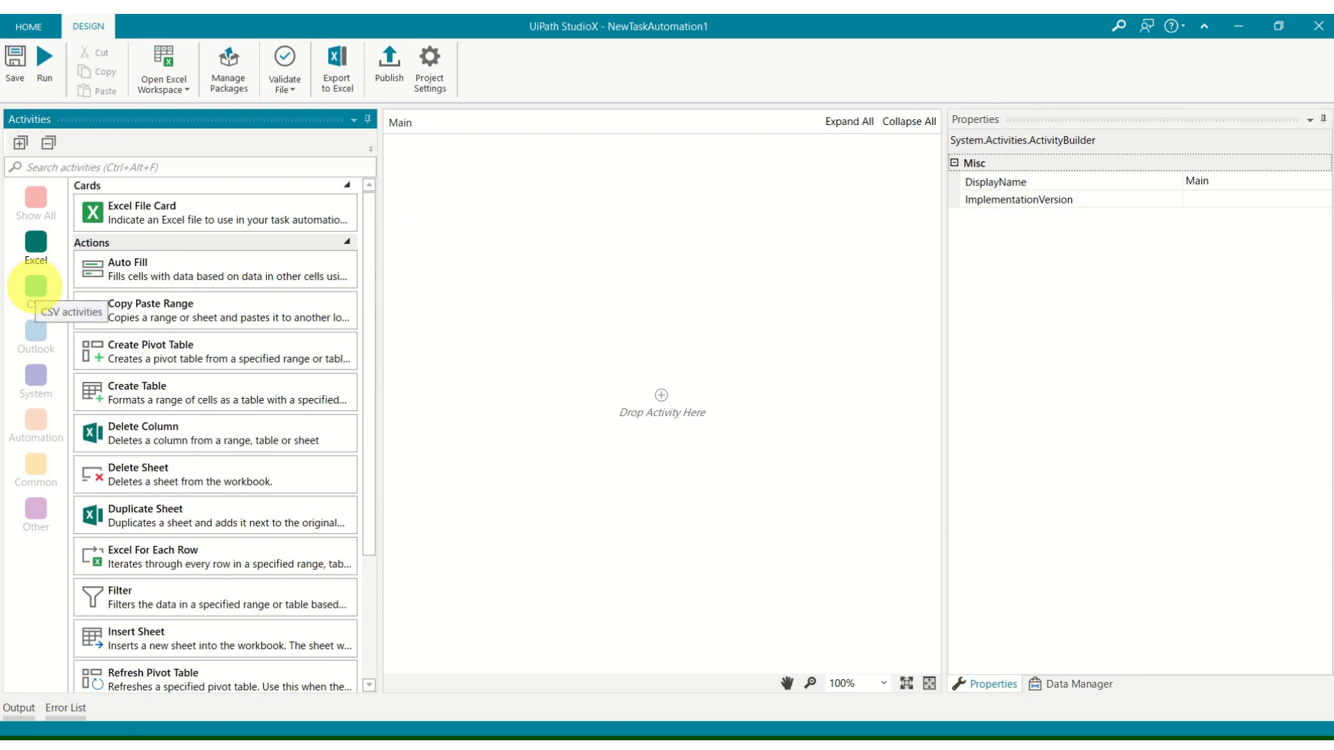
- Examine the activities in the CSV, Outlook, System, Automation, Common and Other categories one after another
{"action": "left_click", "coordinate": [35, 286]}
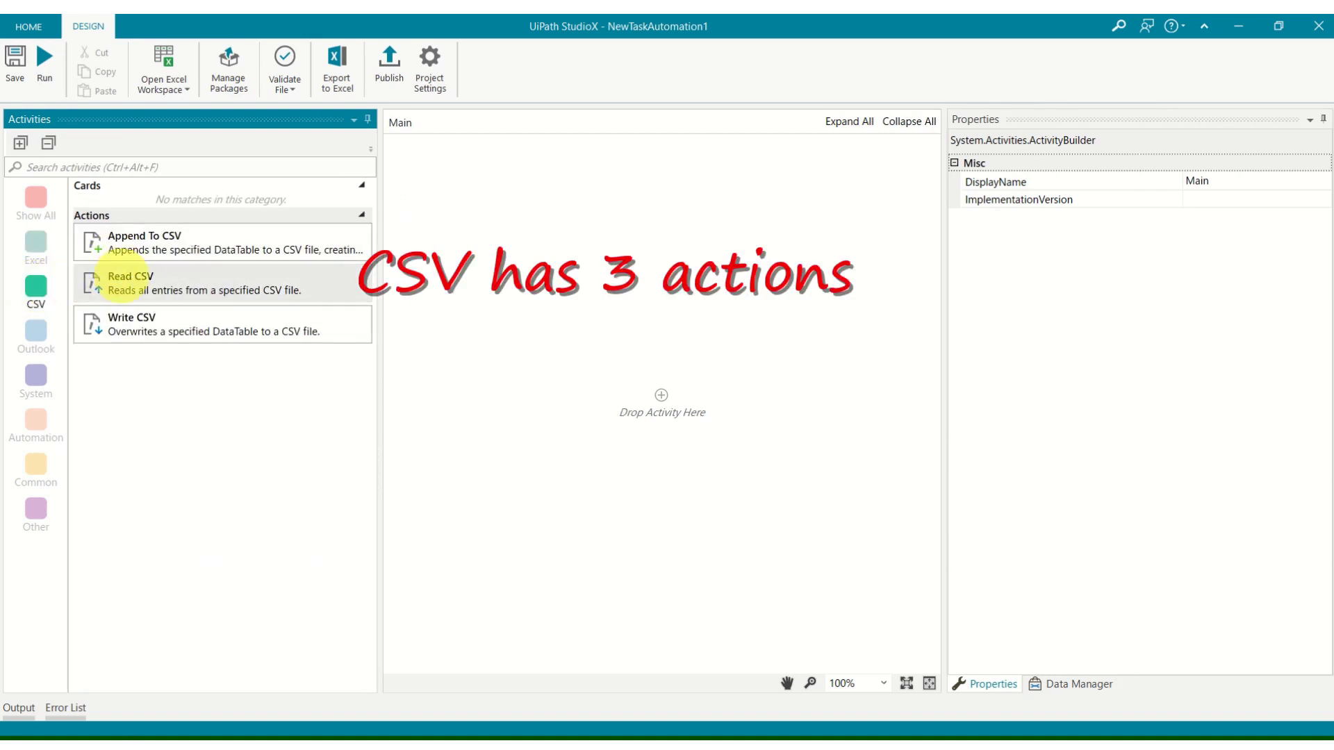
{"action": "left_click", "coordinate": [35, 330]}
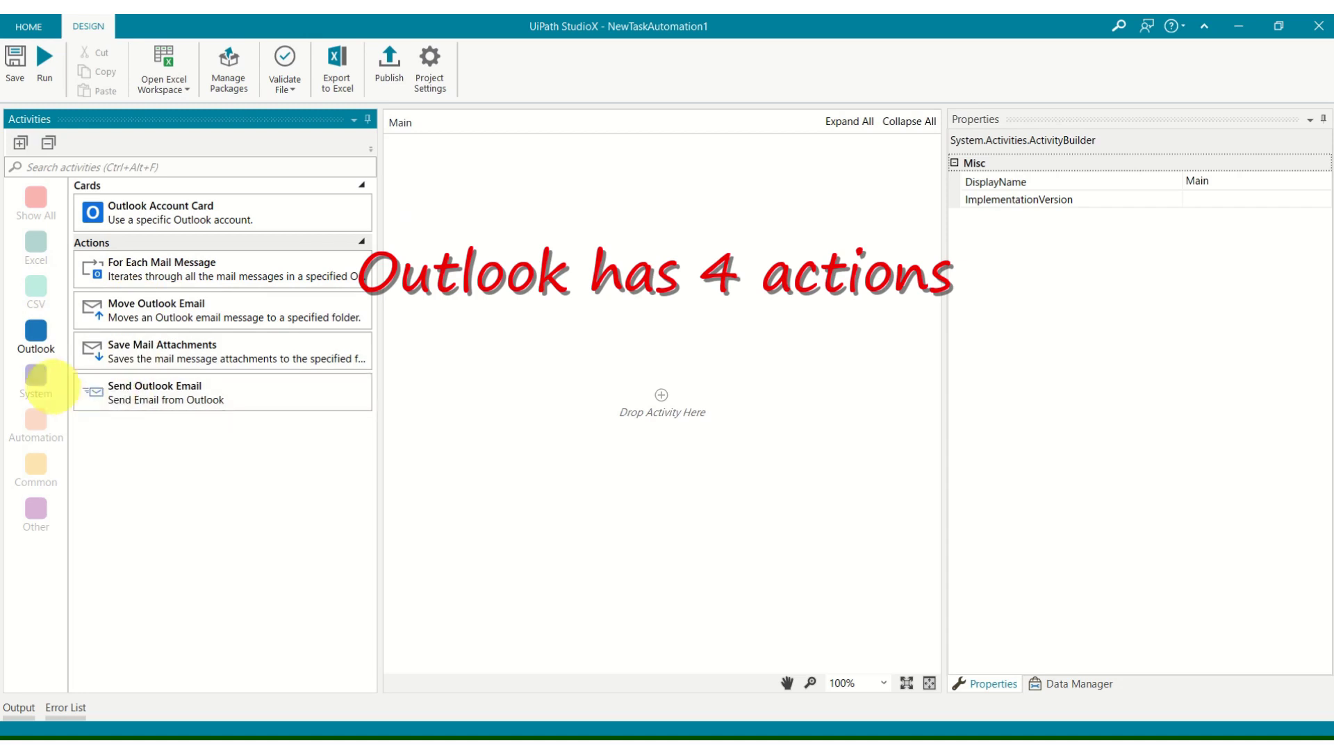
{"action": "left_click", "coordinate": [36, 379]}
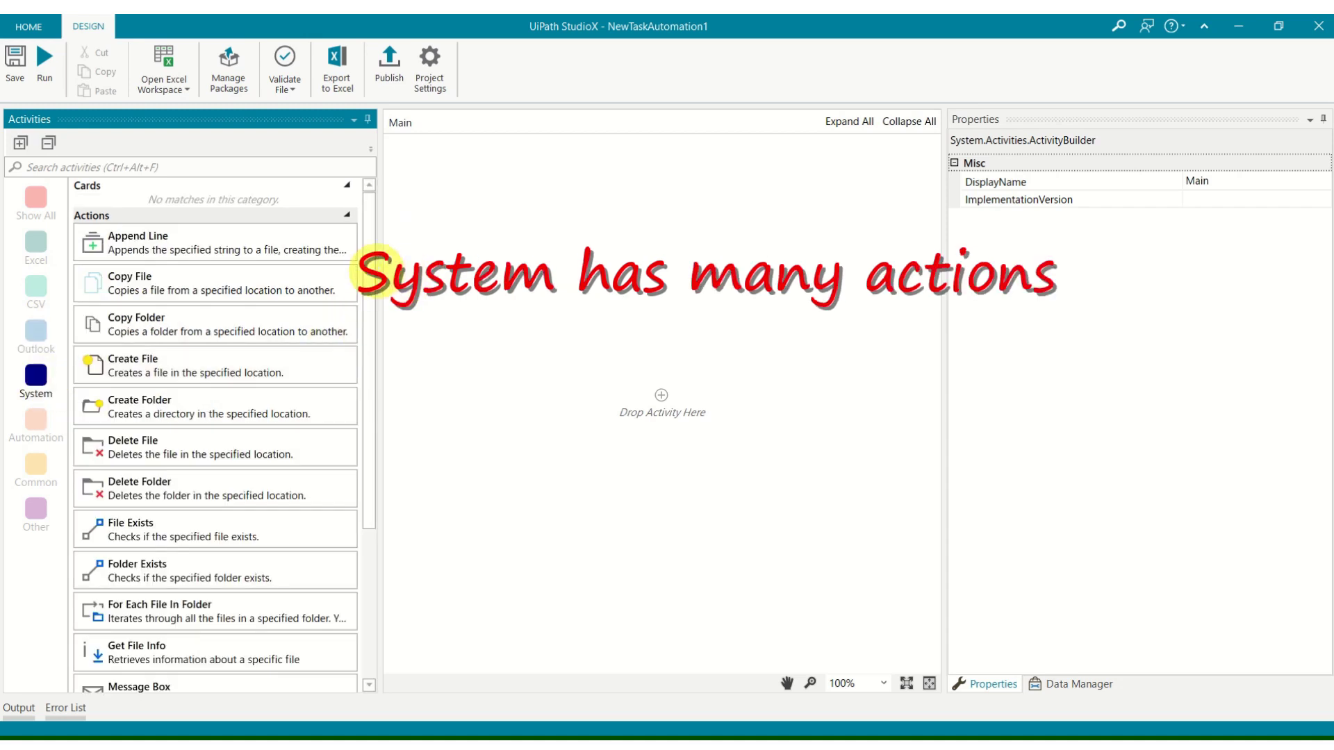
{"action": "left_click_drag", "start_coordinate": [373, 369], "coordinate": [372, 521]}
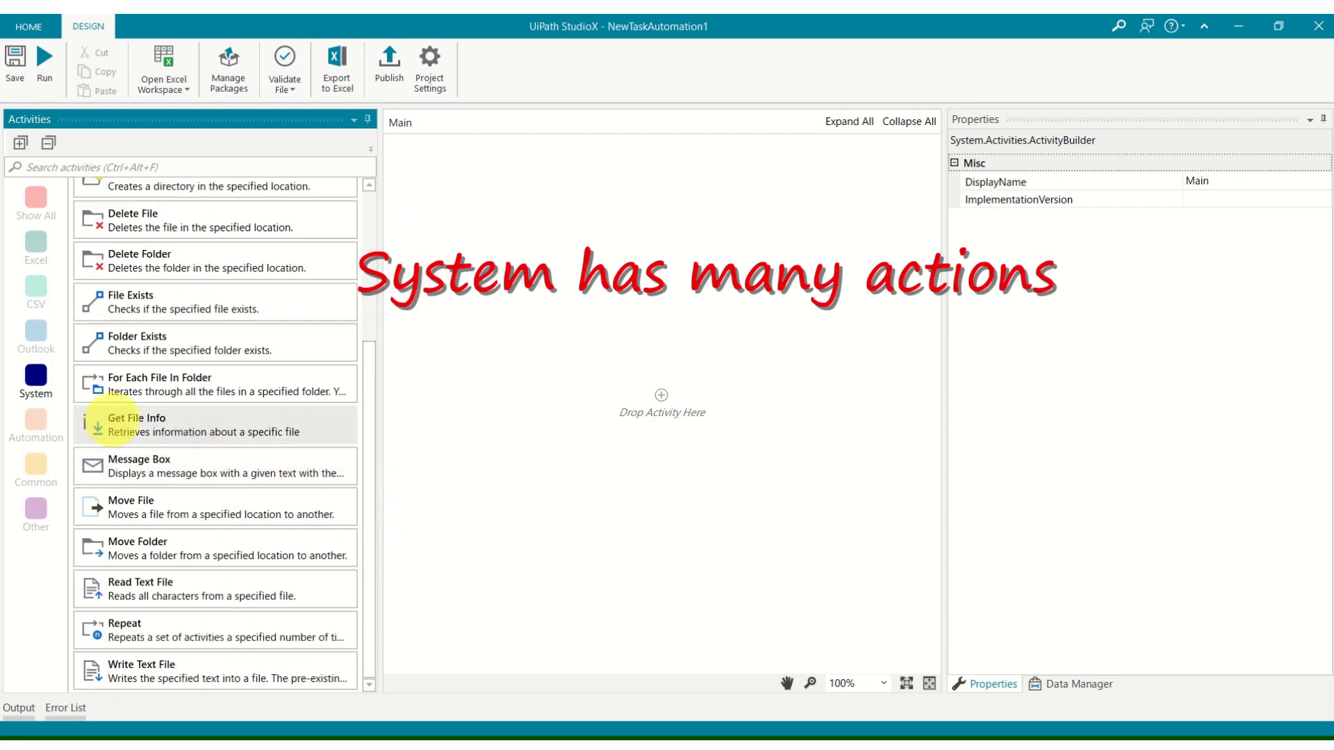
{"action": "left_click", "coordinate": [36, 417]}
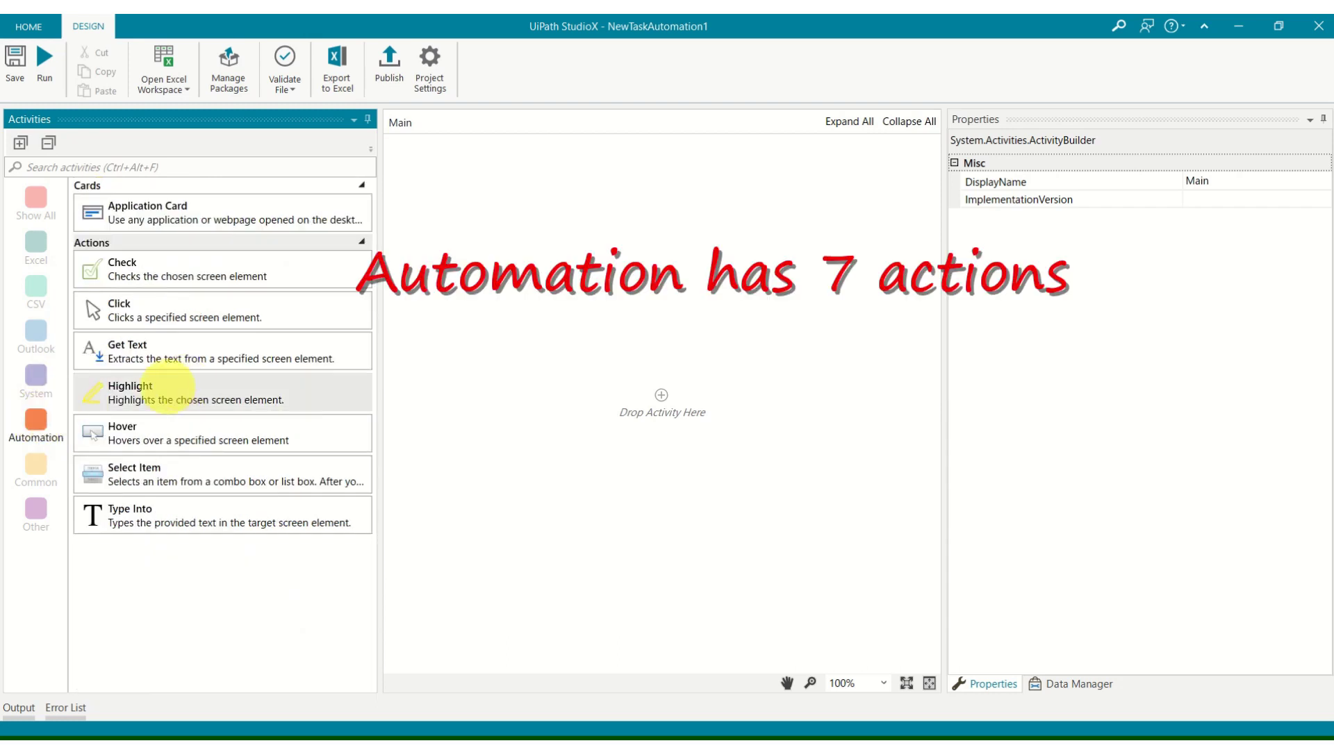
{"action": "left_click", "coordinate": [35, 462]}
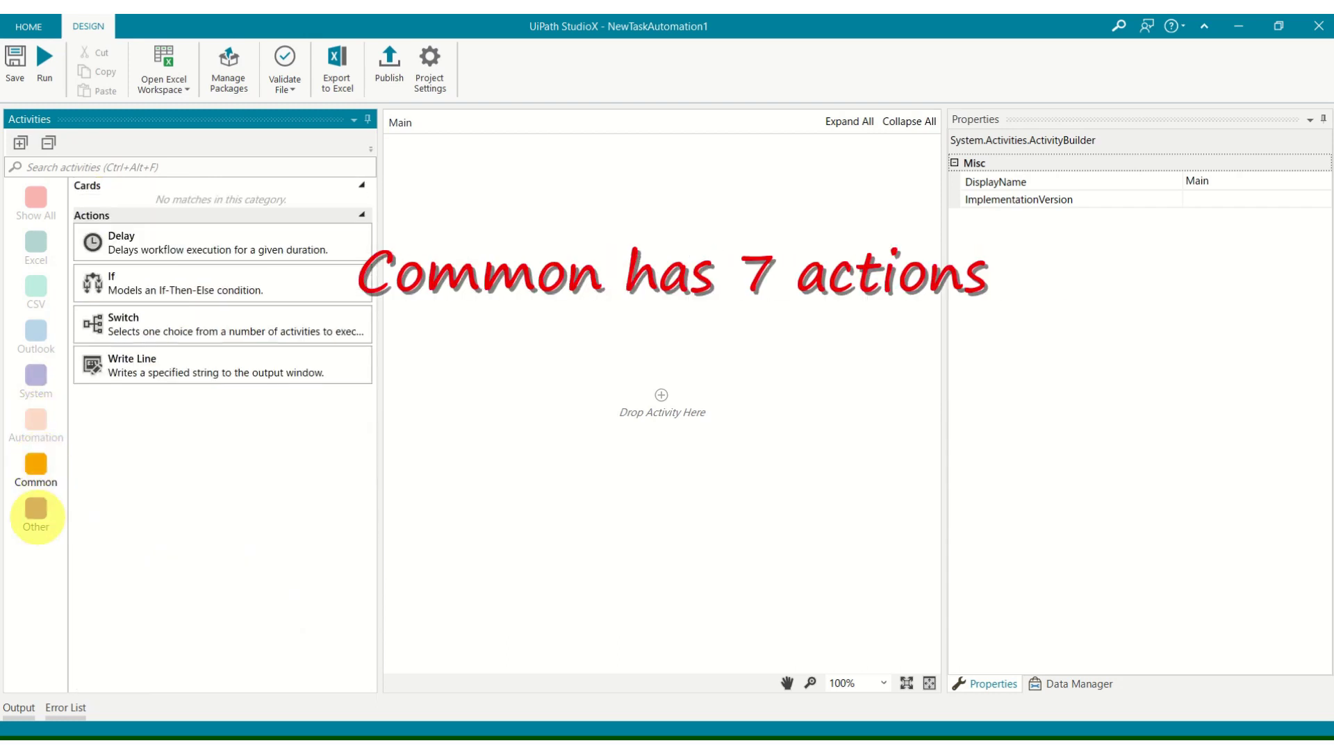
{"action": "left_click", "coordinate": [35, 511]}
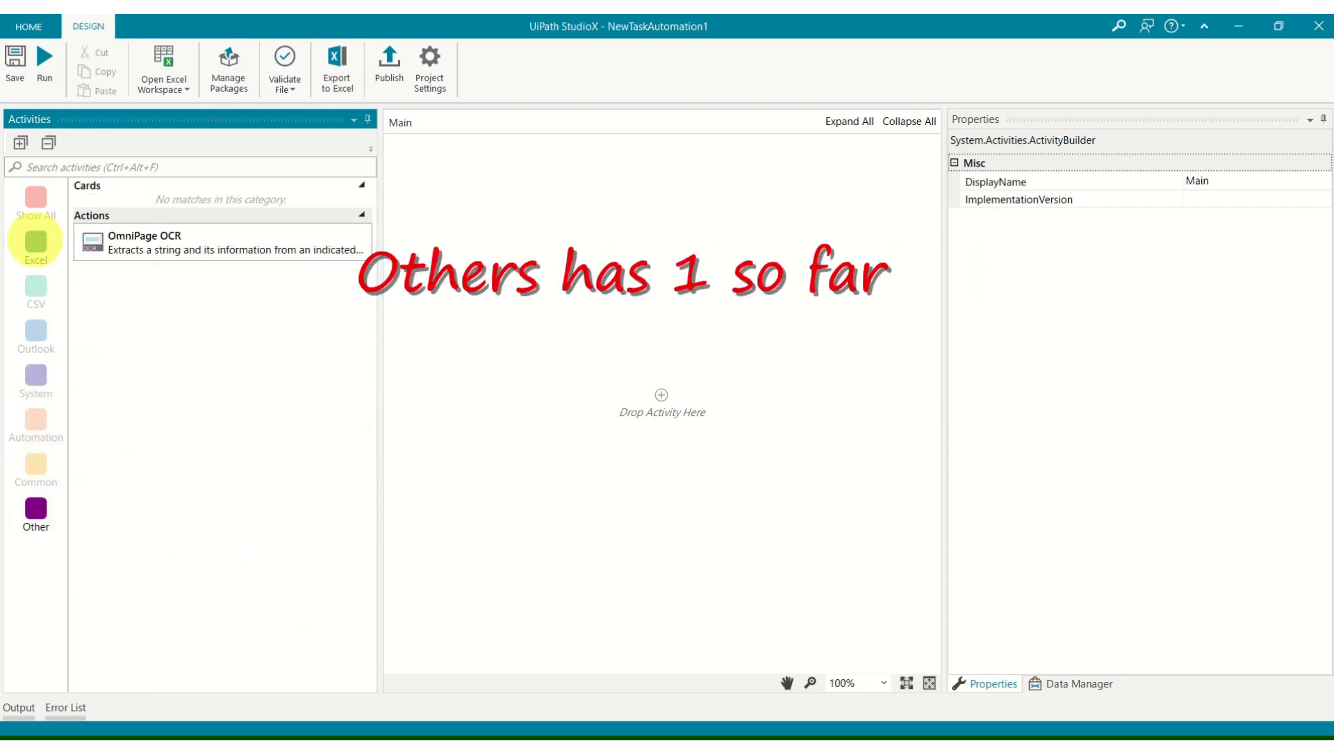
- Look through the Excel category's actions once more and return to showing all activities
{"action": "left_click", "coordinate": [35, 242]}
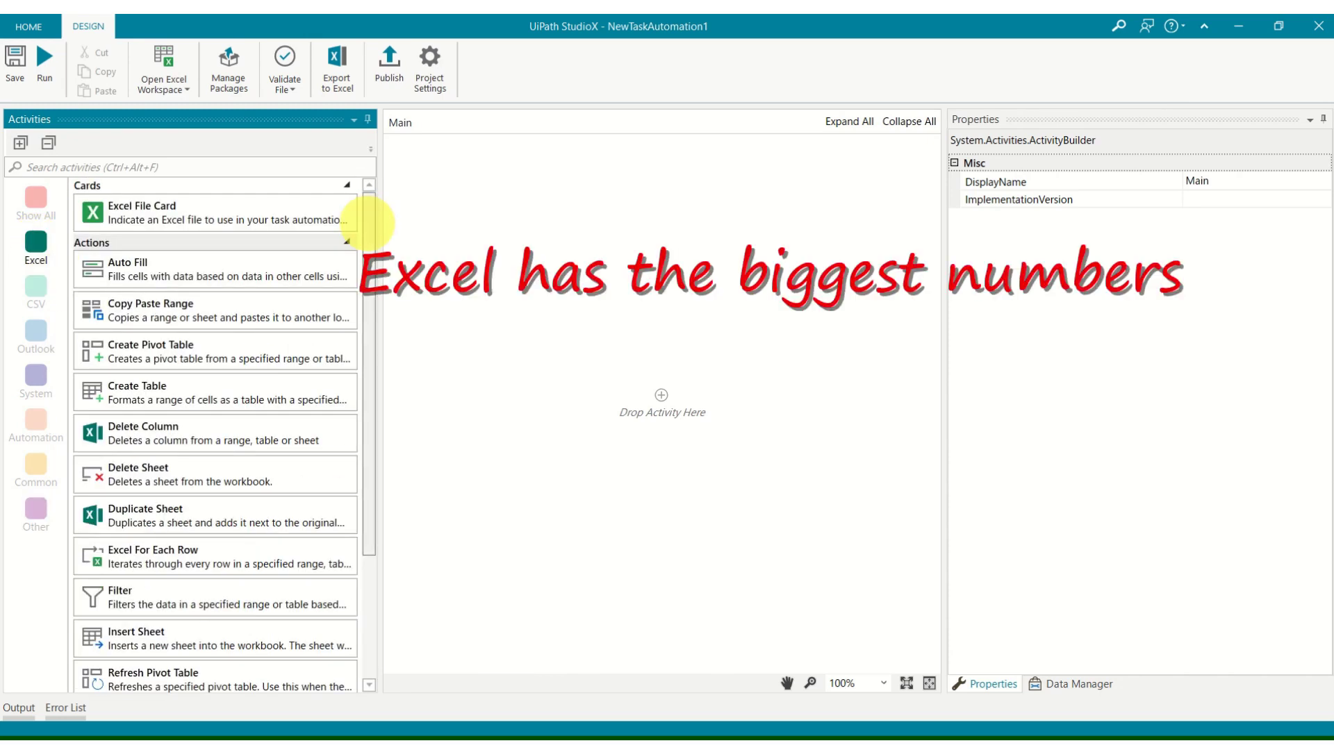
{"action": "scroll", "coordinate": [368, 221], "scroll_direction": "down", "scroll_amount": 1}
{"action": "scroll", "coordinate": [367, 238], "scroll_direction": "down", "scroll_amount": 5}
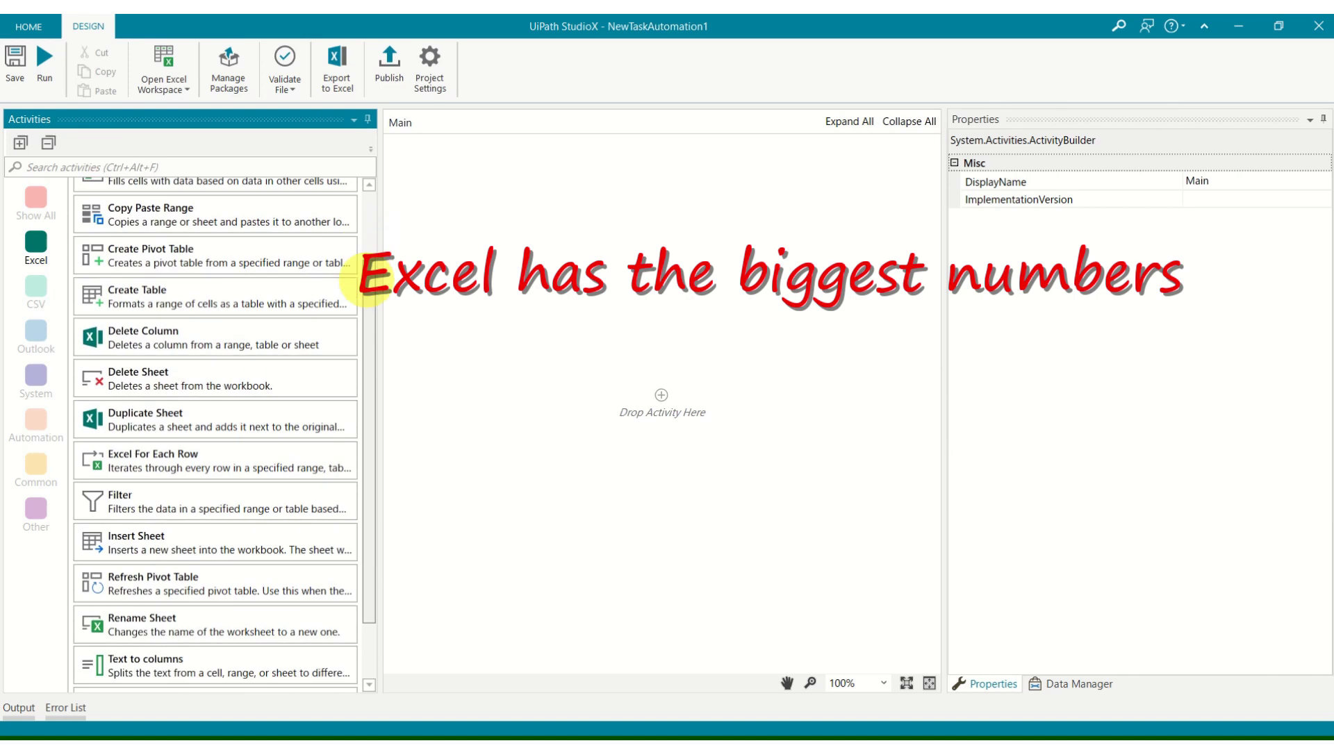
{"action": "scroll", "coordinate": [373, 378], "scroll_direction": "up", "scroll_amount": 3}
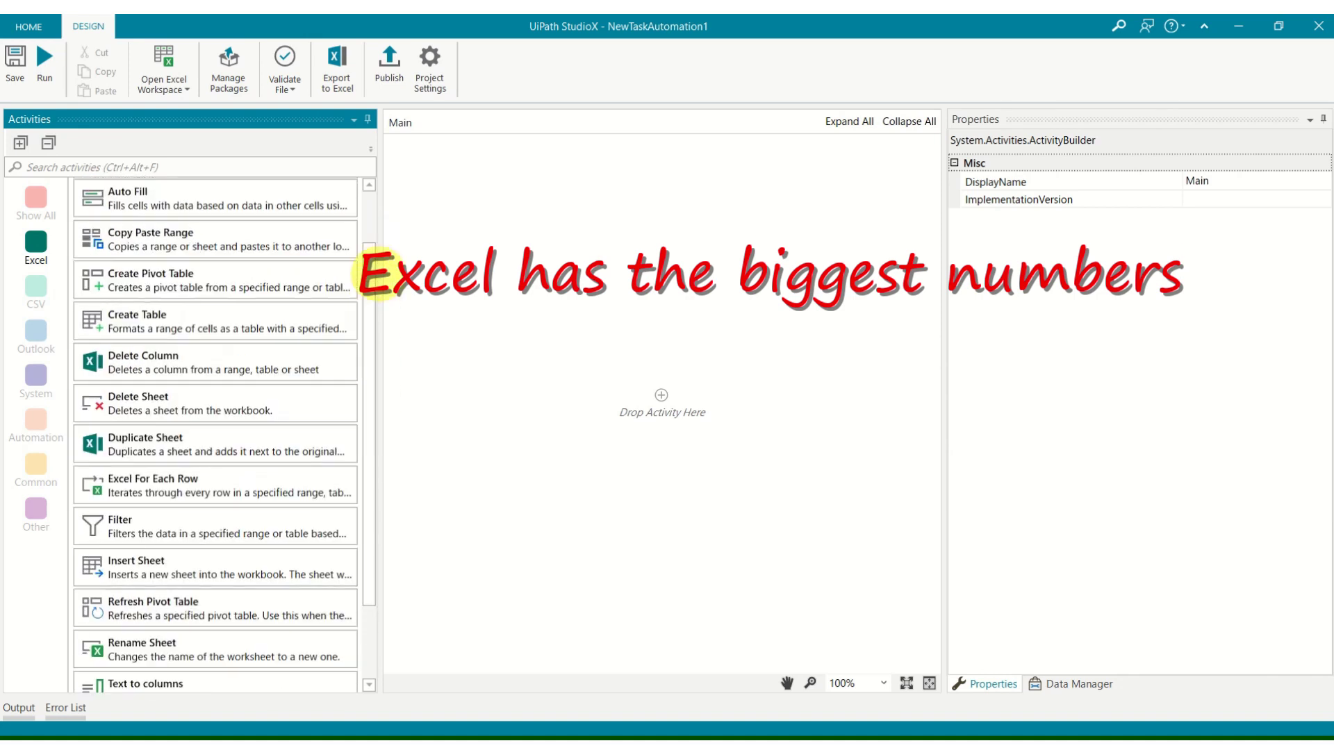
{"action": "left_click", "coordinate": [426, 253]}
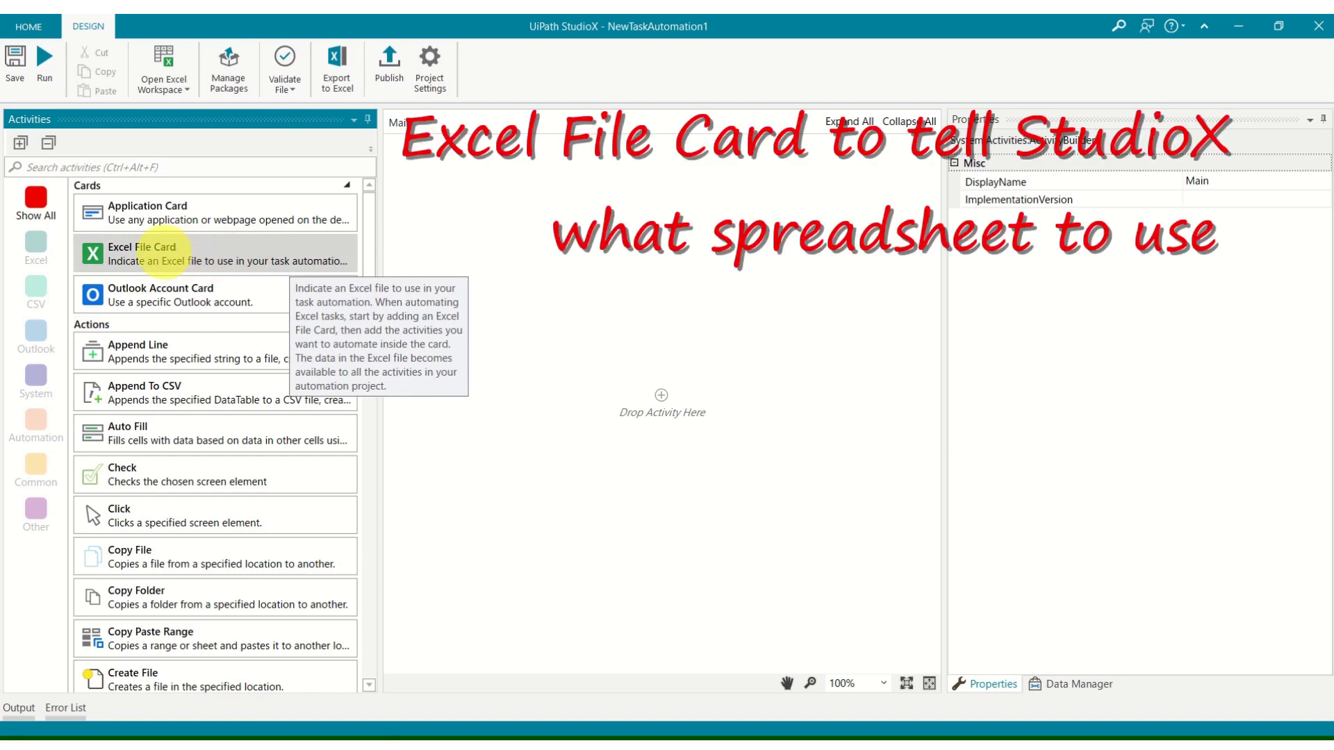
- Add an Excel File Card to the Main workflow and browse the Excel workspace's Date sheet cells offered for its file field
{"action": "left_click_drag", "start_coordinate": [267, 261], "coordinate": [675, 396]}
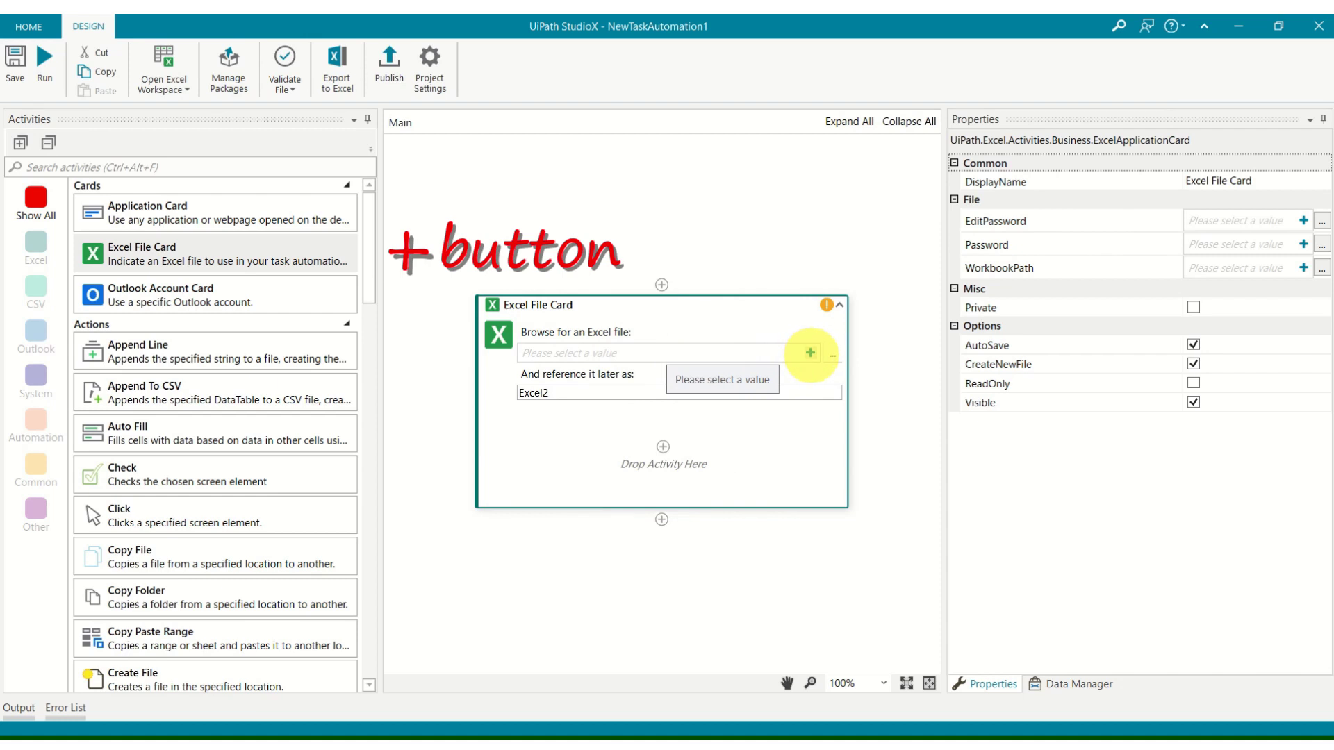
{"action": "left_click", "coordinate": [810, 353]}
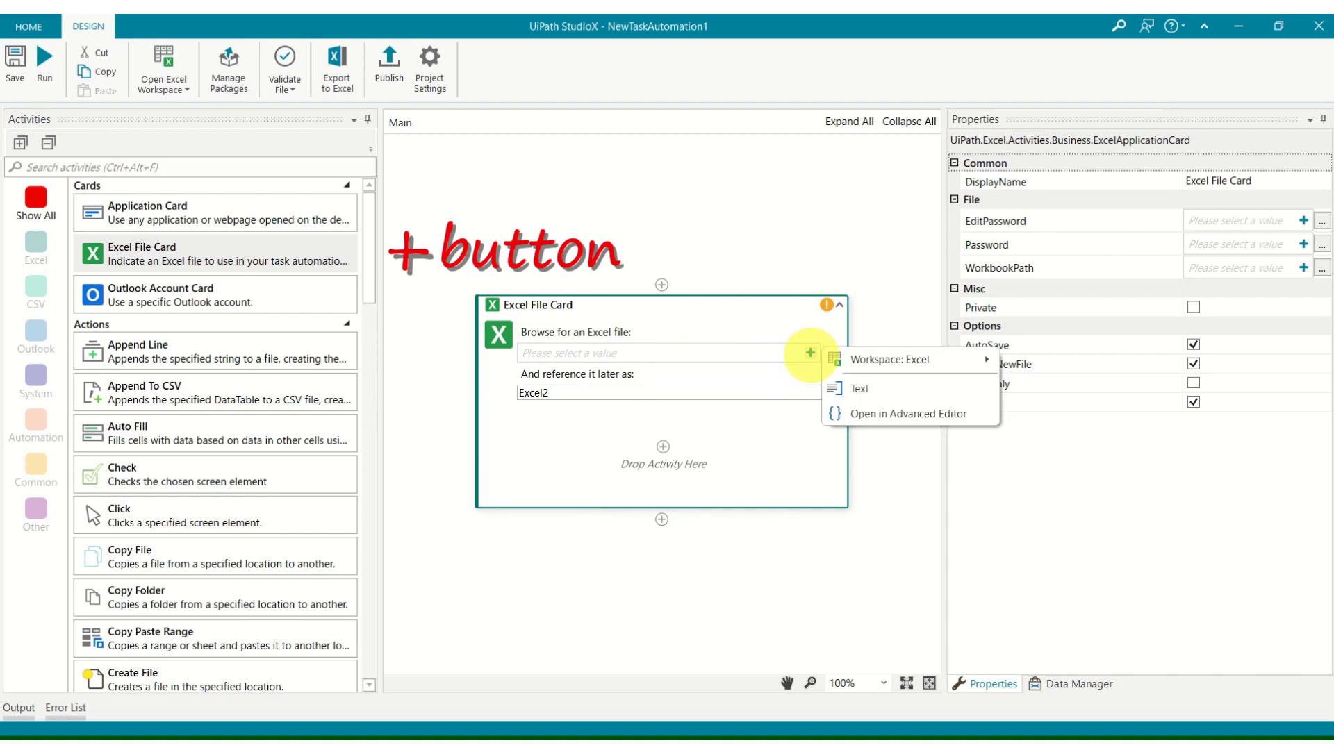
{"action": "mouse_move", "coordinate": [834, 360]}
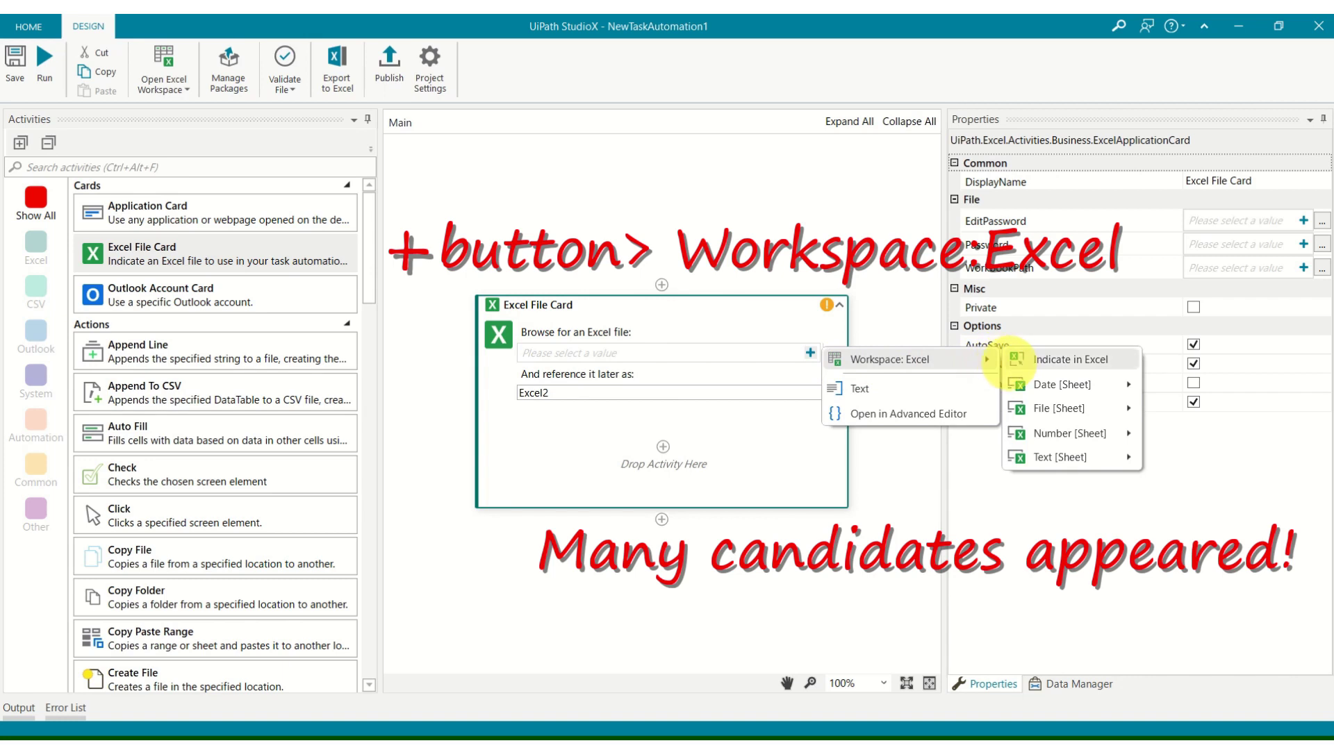
{"action": "mouse_move", "coordinate": [1029, 384]}
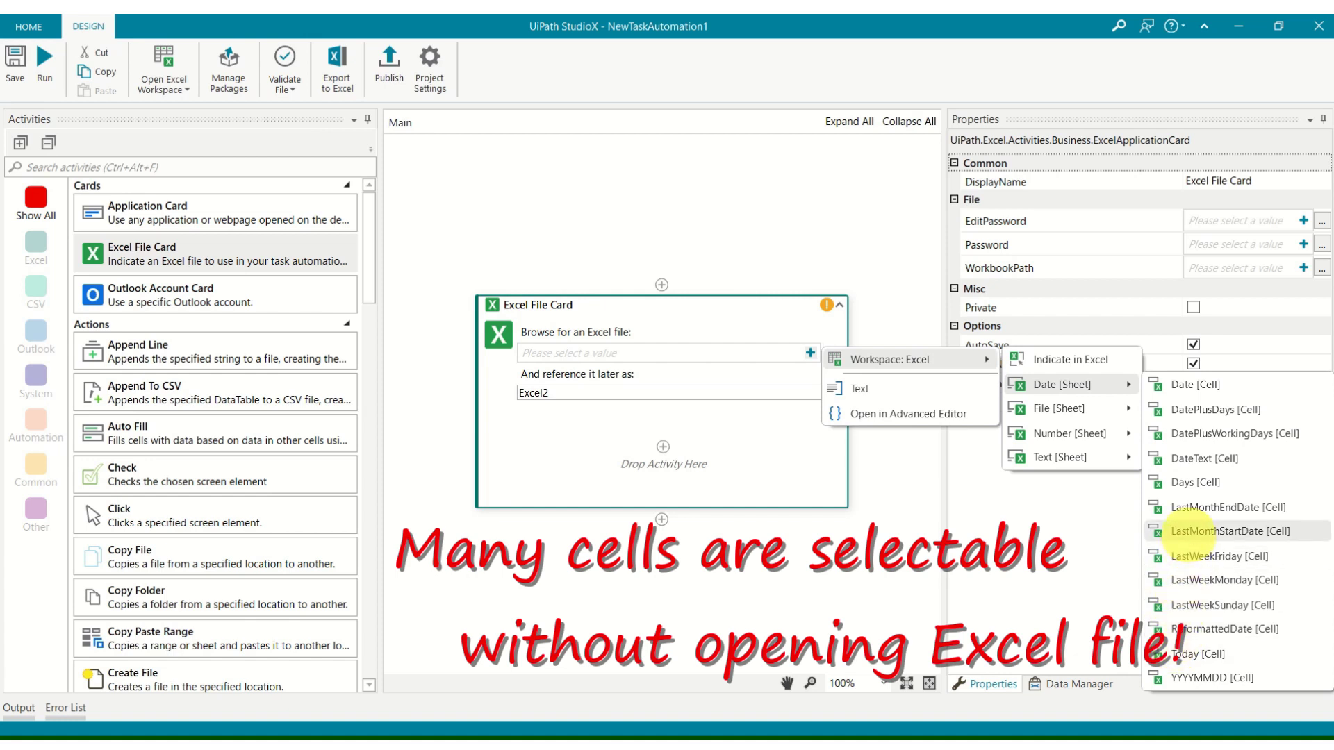
{"action": "left_click", "coordinate": [1190, 556]}
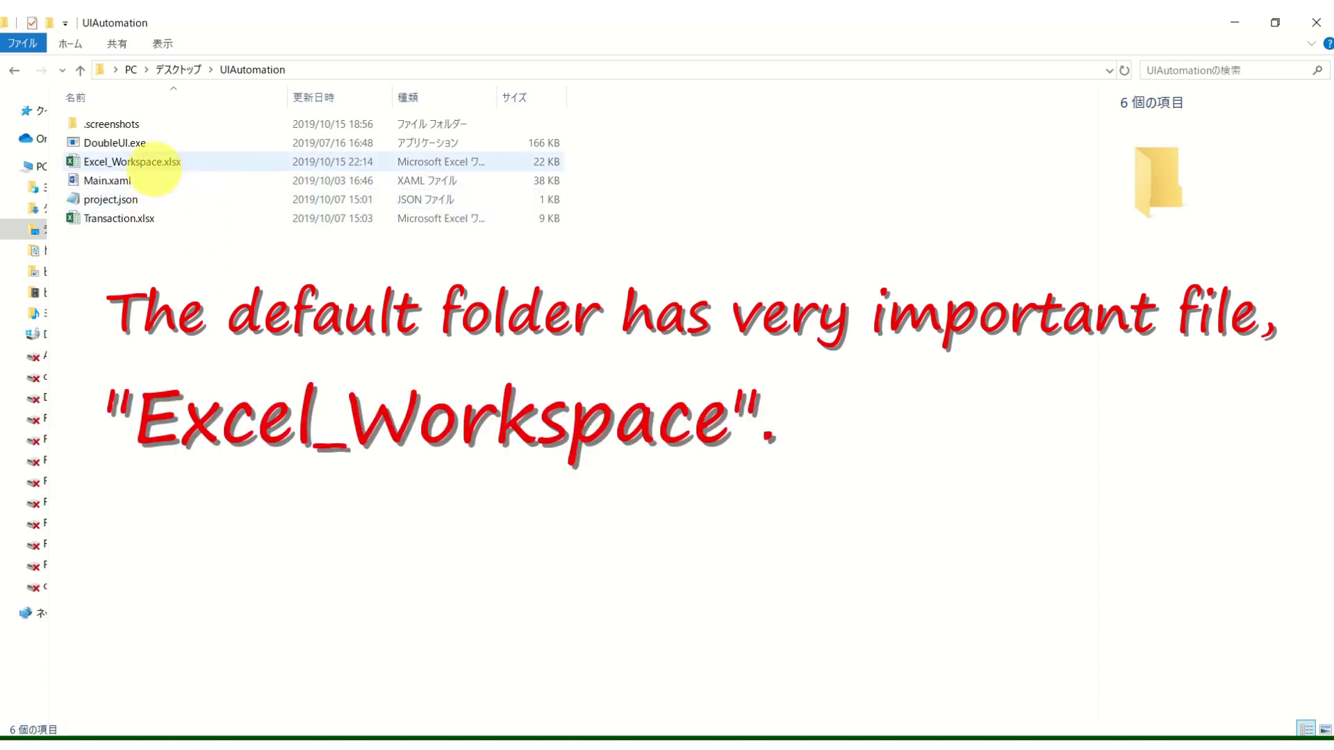
- Open Excel_Workspace.xlsx from the UIAutomation folder and examine the Date sheet's input, days, date-plus-days, working-days and YYYYMMDD format cells
{"action": "double_click", "coordinate": [151, 162]}
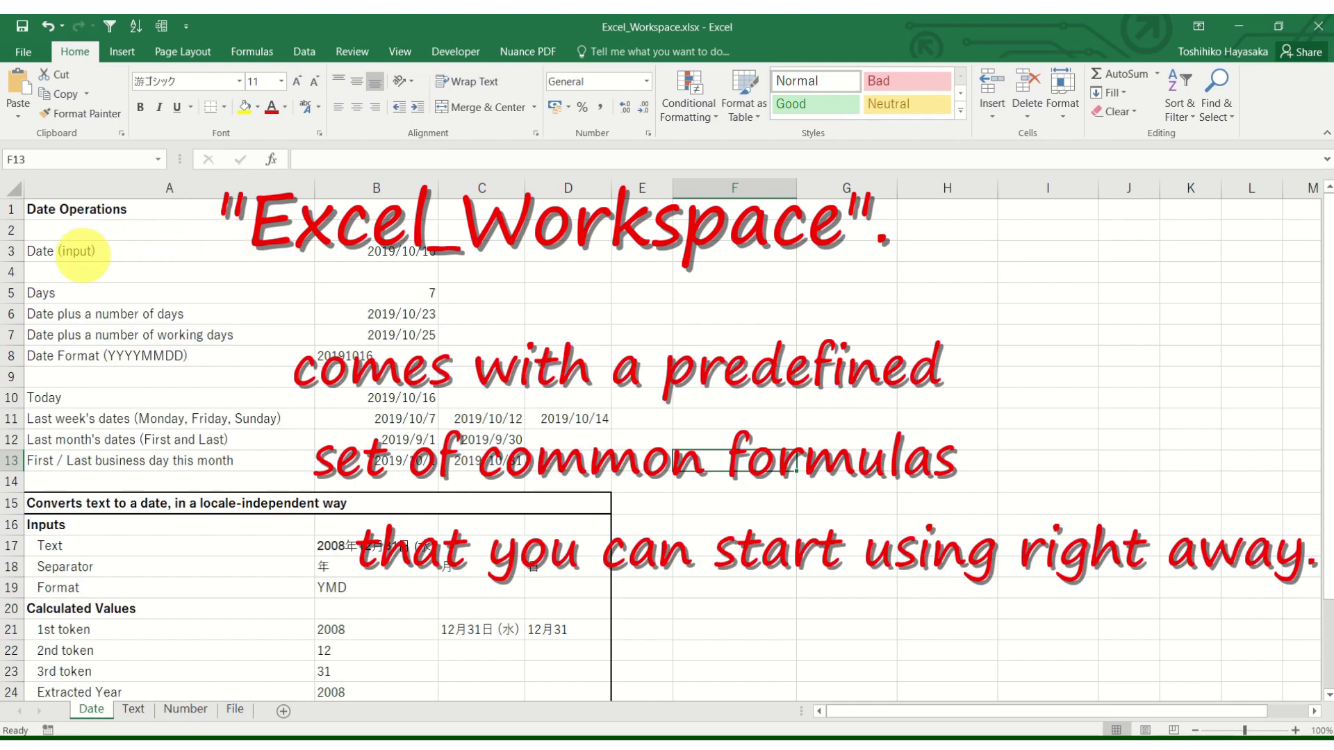
{"action": "left_click", "coordinate": [82, 254]}
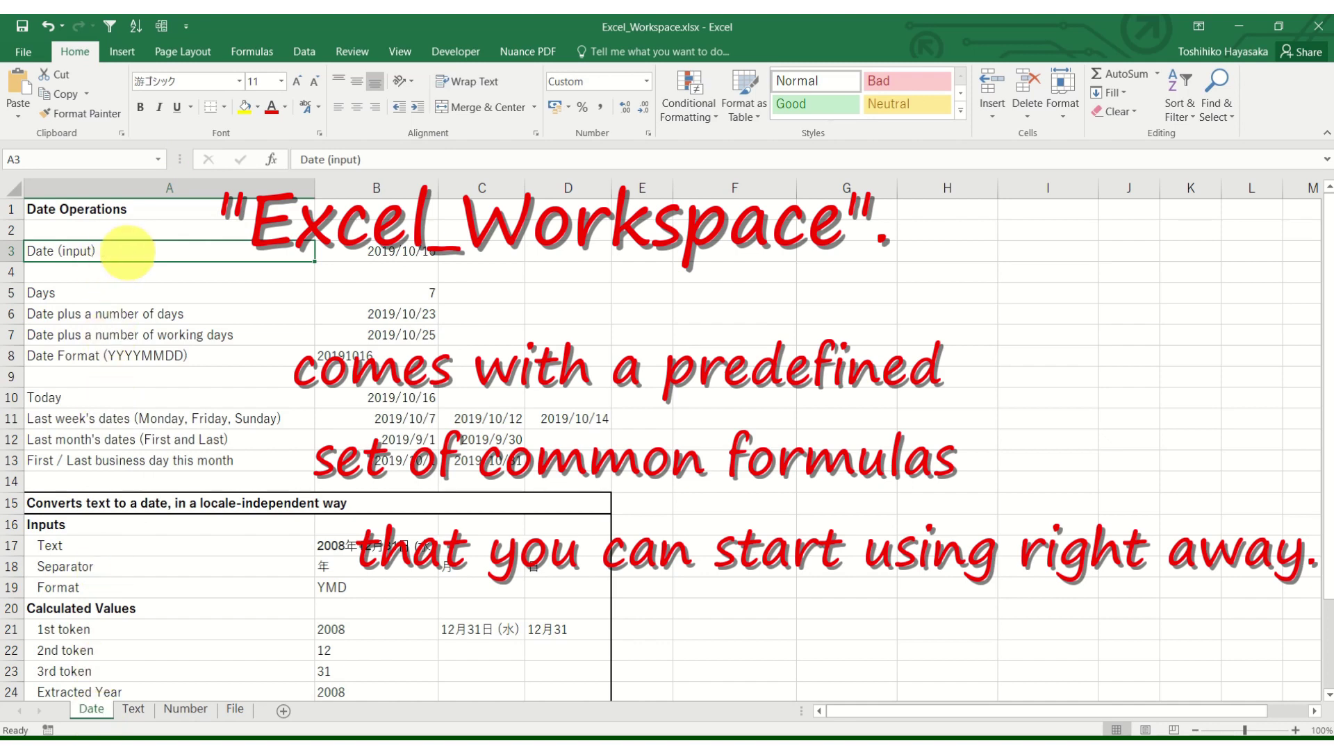
{"action": "left_click", "coordinate": [359, 252]}
{"action": "left_click", "coordinate": [347, 292]}
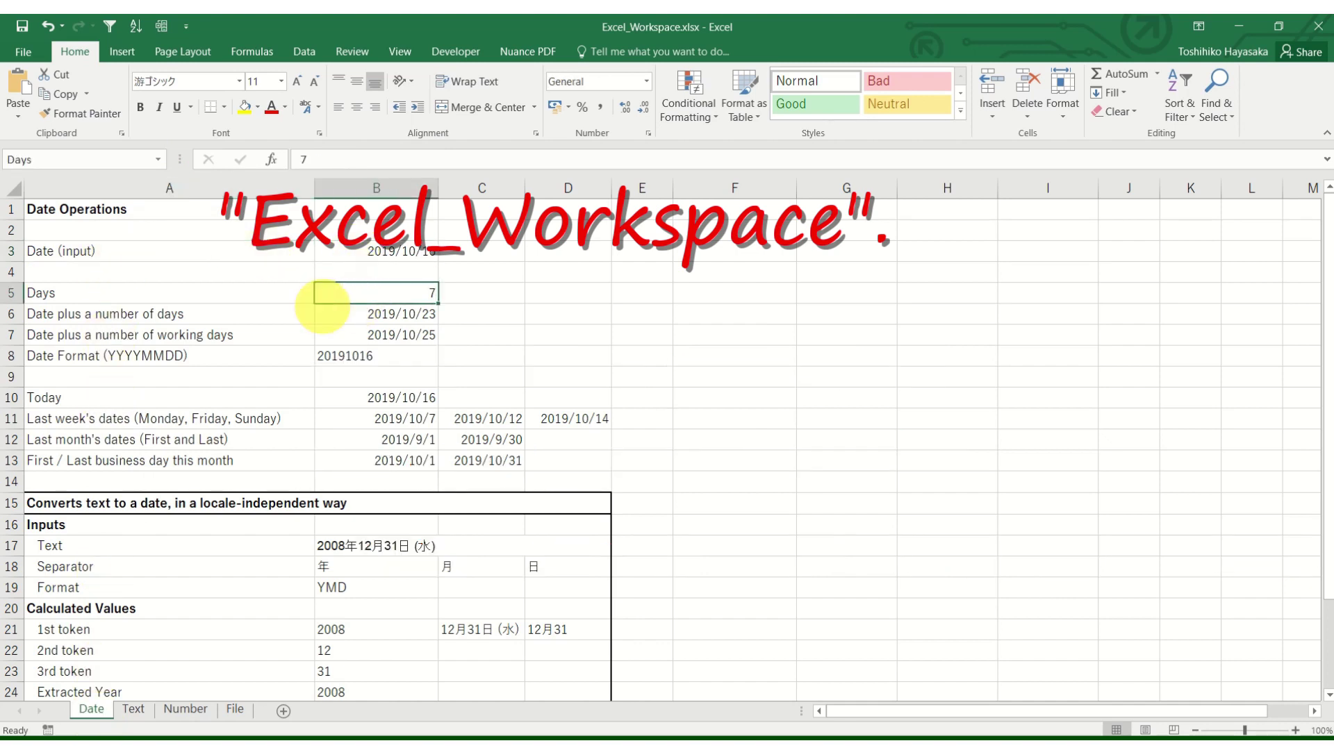
{"action": "left_click", "coordinate": [268, 299]}
{"action": "left_click", "coordinate": [264, 312]}
{"action": "left_click", "coordinate": [352, 311]}
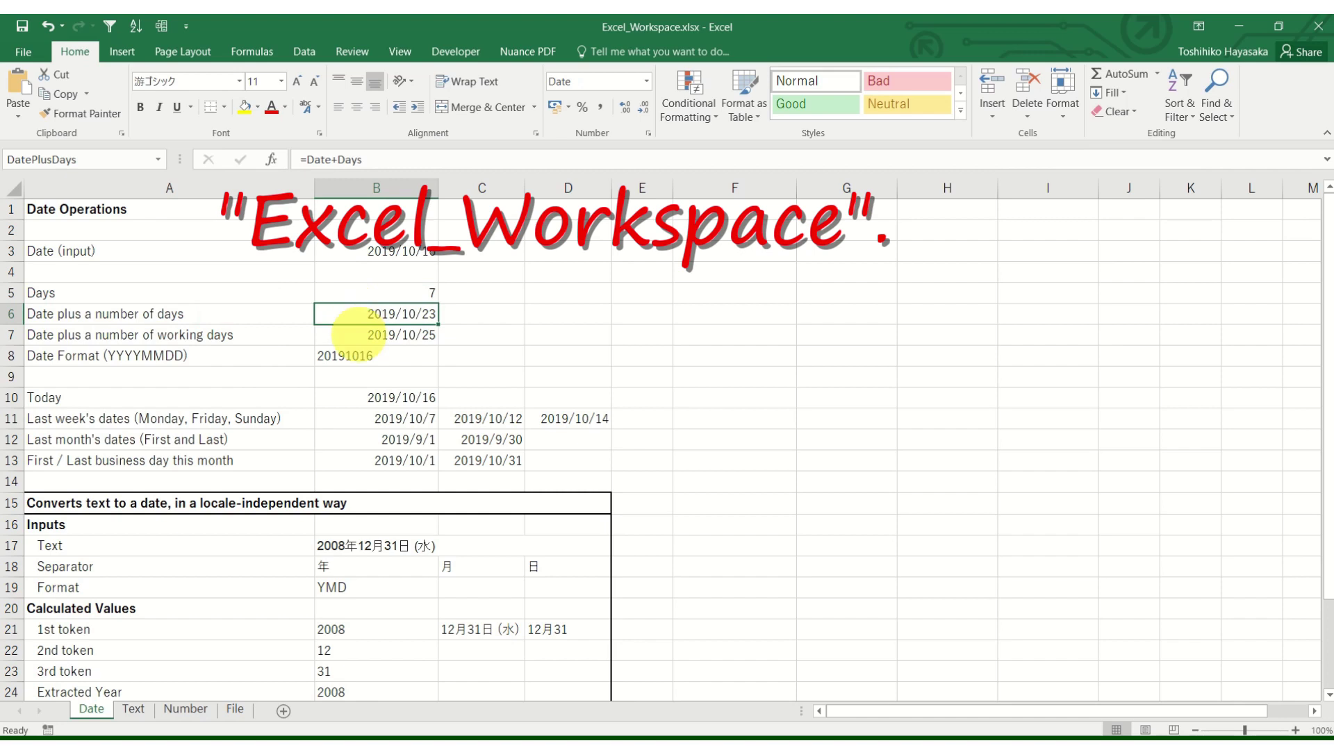
{"action": "left_click", "coordinate": [356, 334]}
{"action": "left_click", "coordinate": [273, 338]}
{"action": "left_click", "coordinate": [269, 354]}
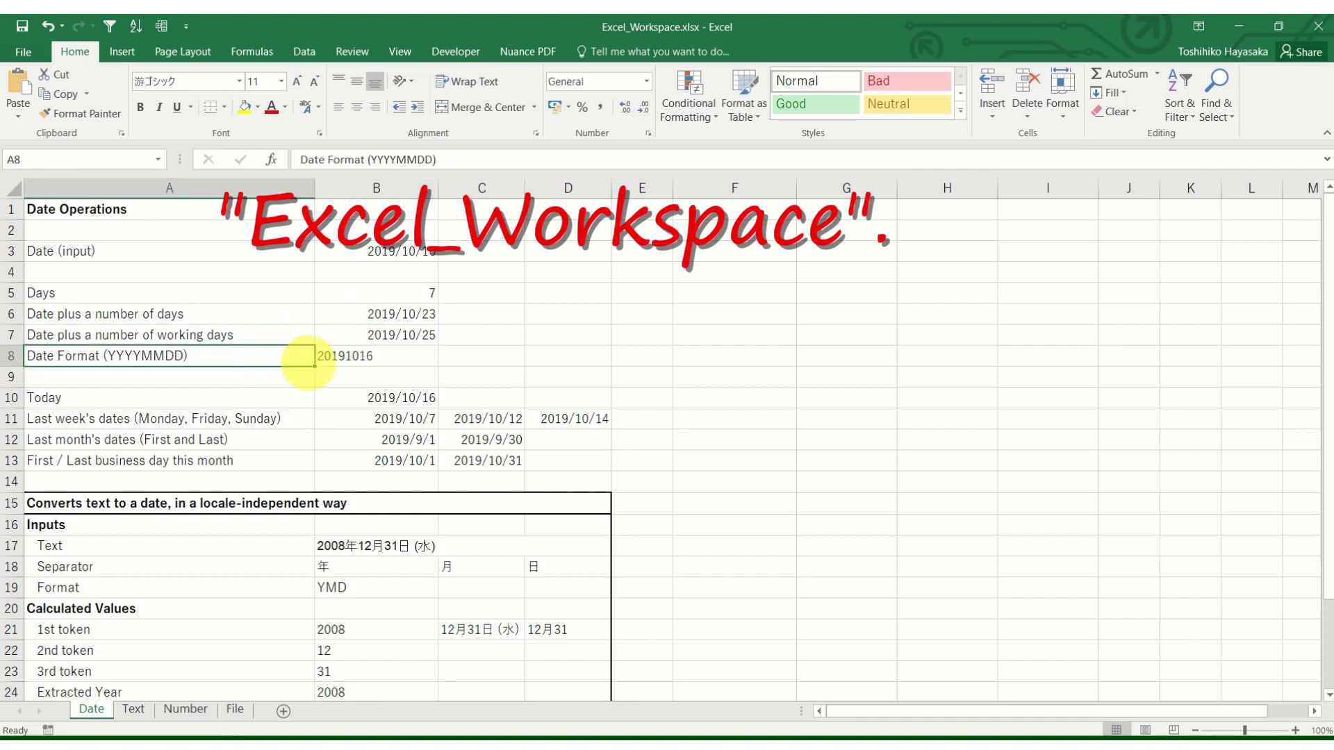
{"action": "left_click", "coordinate": [323, 358]}
- Examine the Text sheet of Excel_Workspace.xlsx, looking at its text input, upper-case, search and replace cells
{"action": "left_click", "coordinate": [134, 710]}
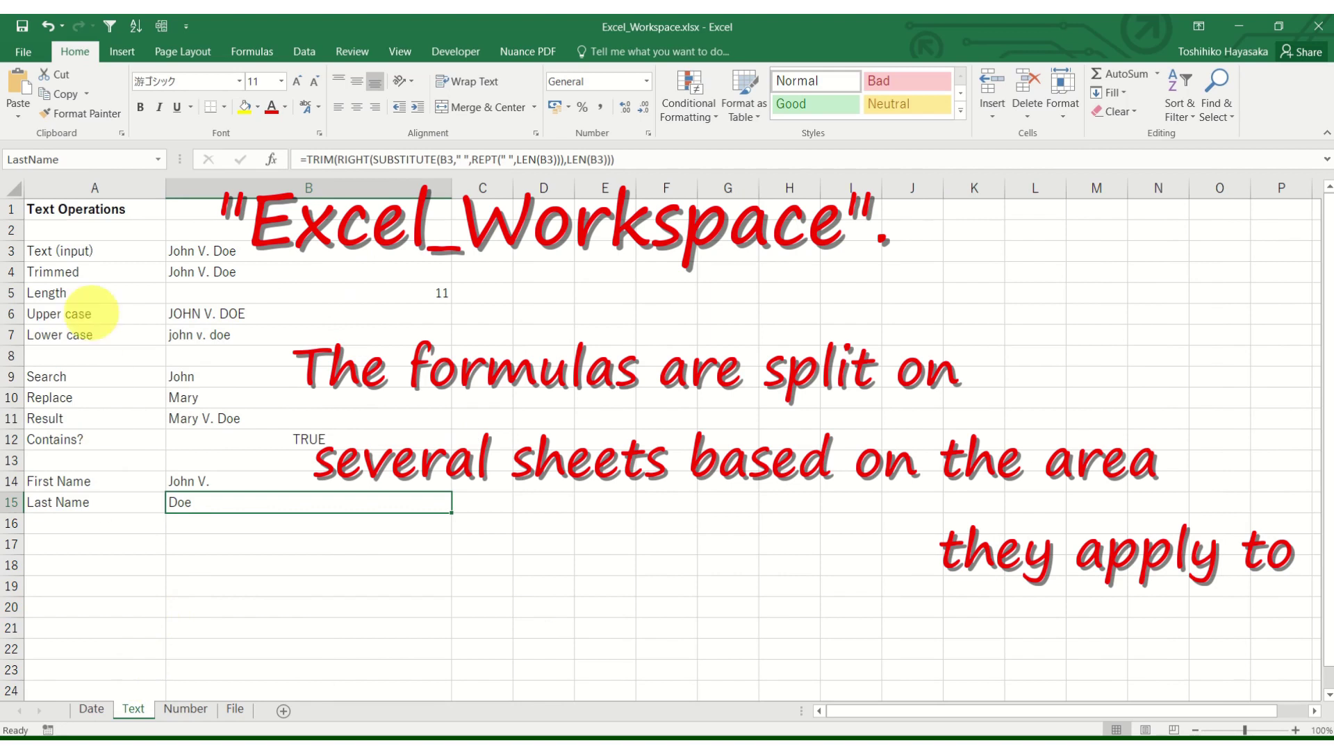
{"action": "left_click", "coordinate": [76, 253]}
{"action": "left_click", "coordinate": [197, 253]}
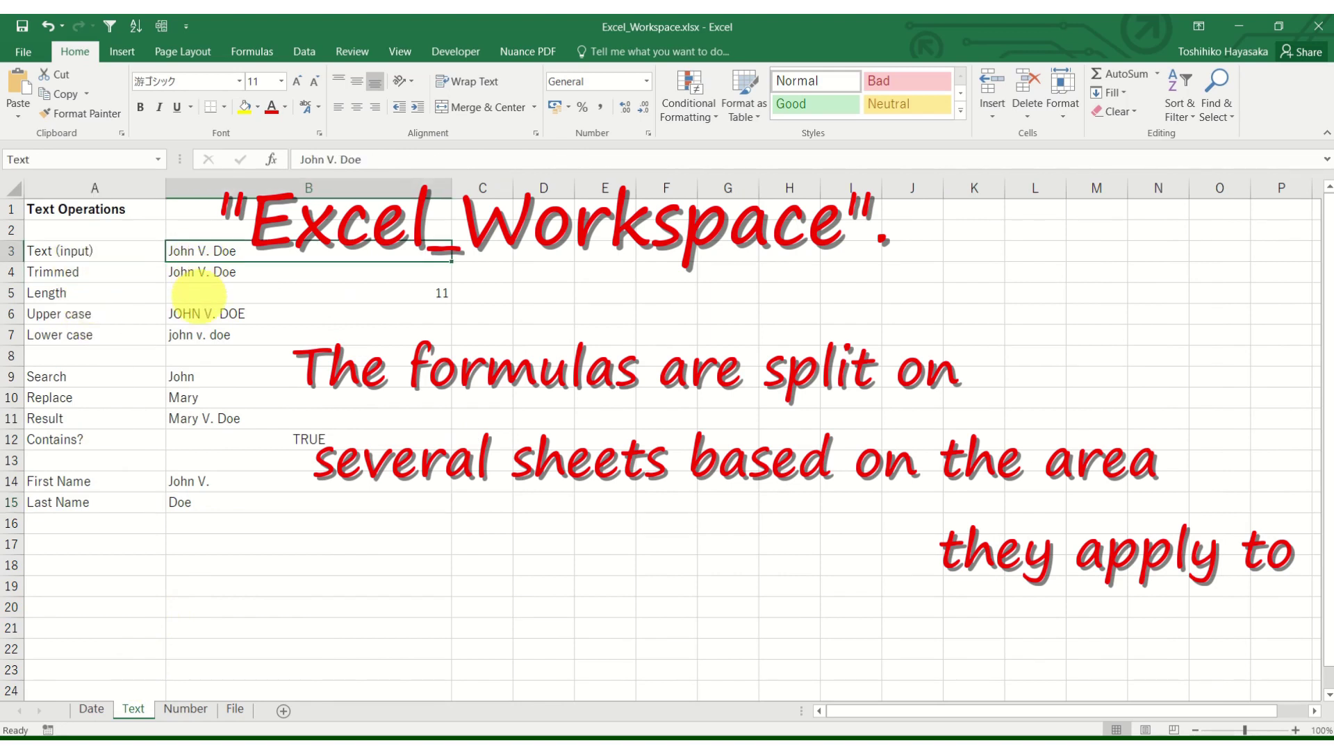
{"action": "left_click", "coordinate": [198, 314]}
{"action": "left_click", "coordinate": [179, 377]}
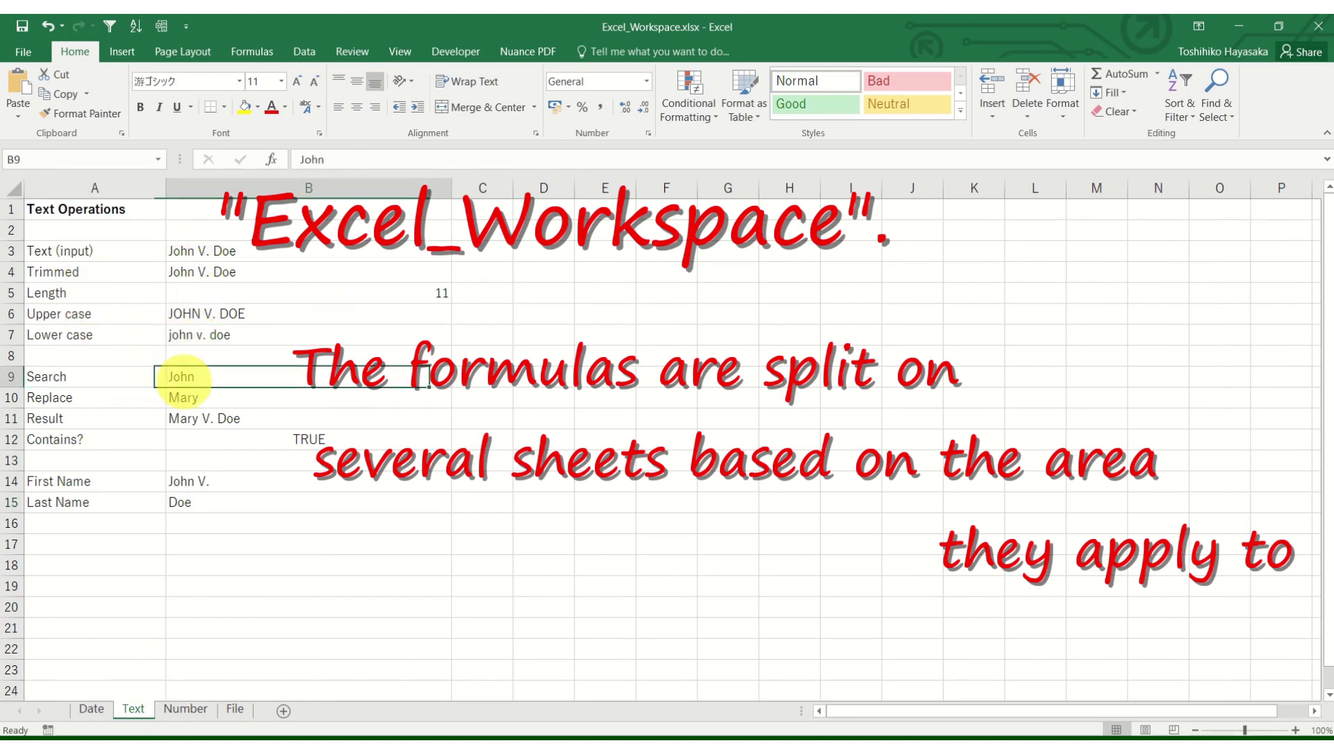
{"action": "left_click", "coordinate": [185, 398]}
- Inspect the Text sheet's input value and the formulas for trimmed text, length, upper case and lower case
{"action": "left_click", "coordinate": [144, 250]}
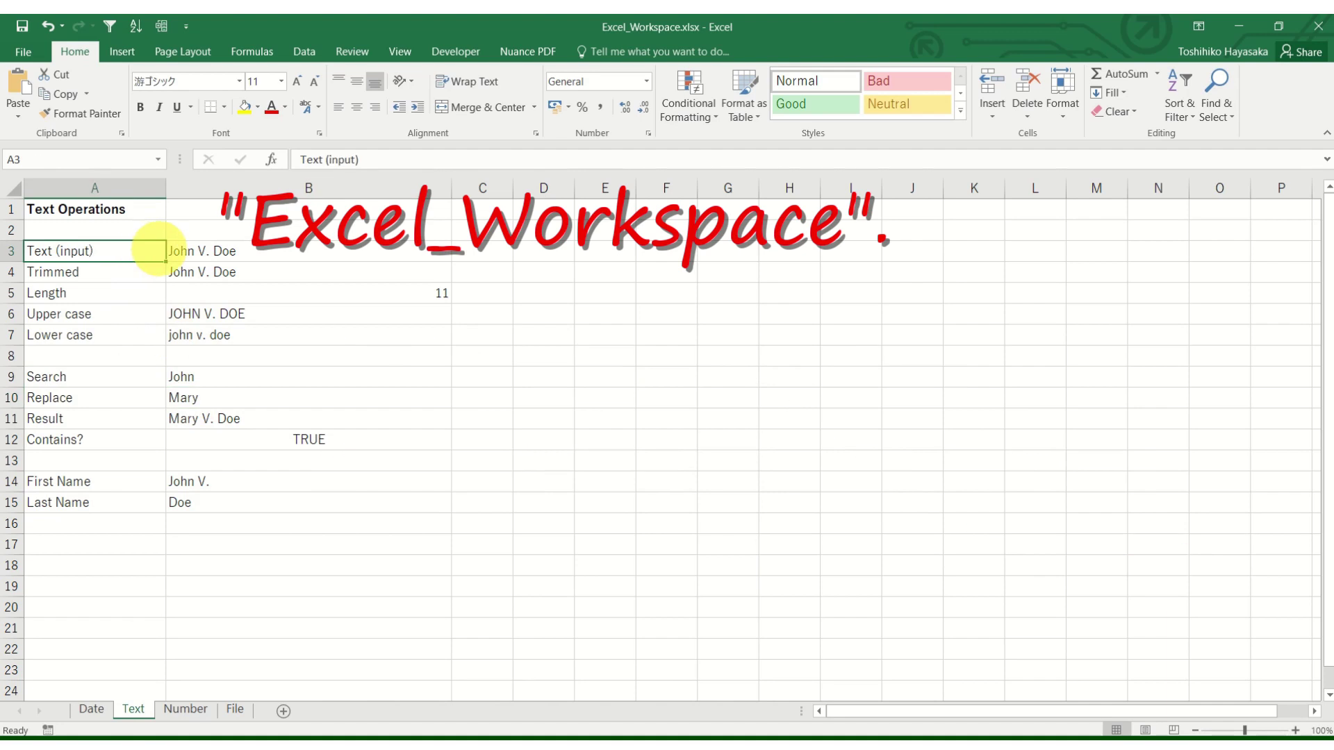
{"action": "left_click", "coordinate": [182, 251]}
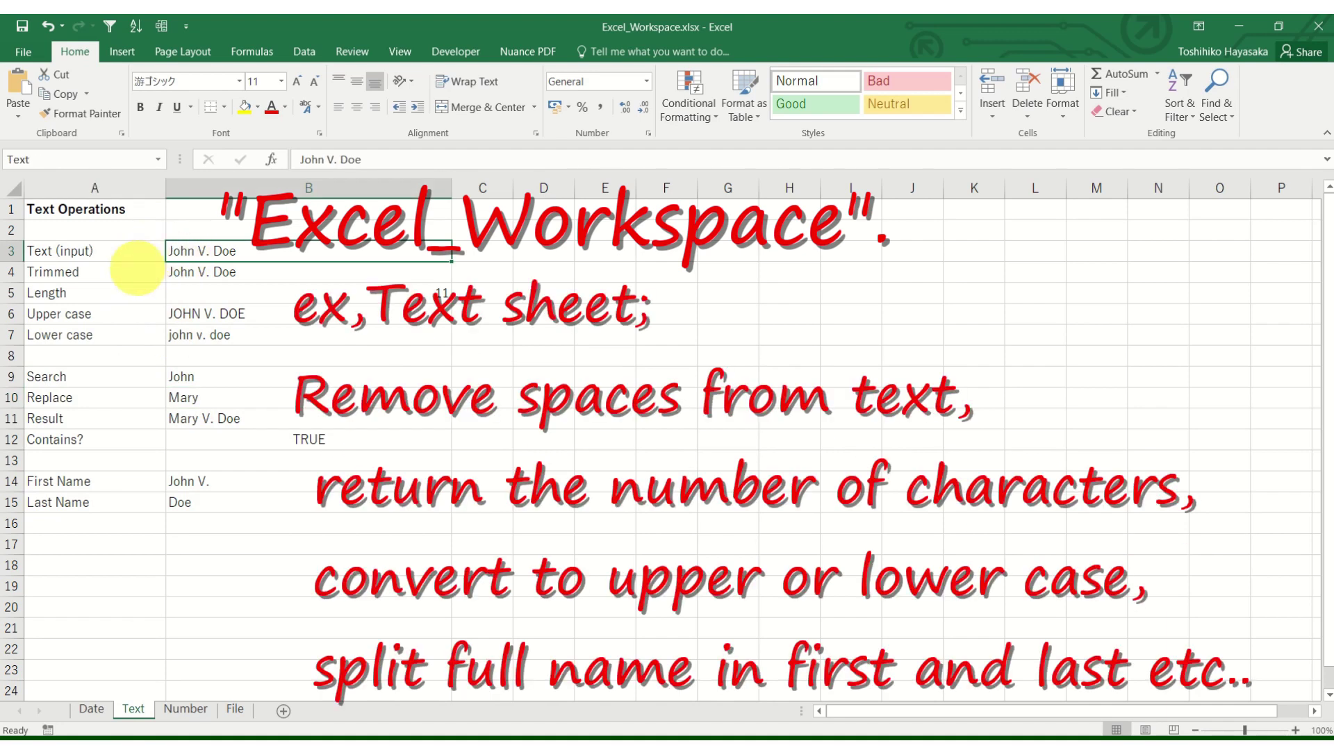
{"action": "left_click", "coordinate": [135, 271]}
{"action": "left_click", "coordinate": [177, 271]}
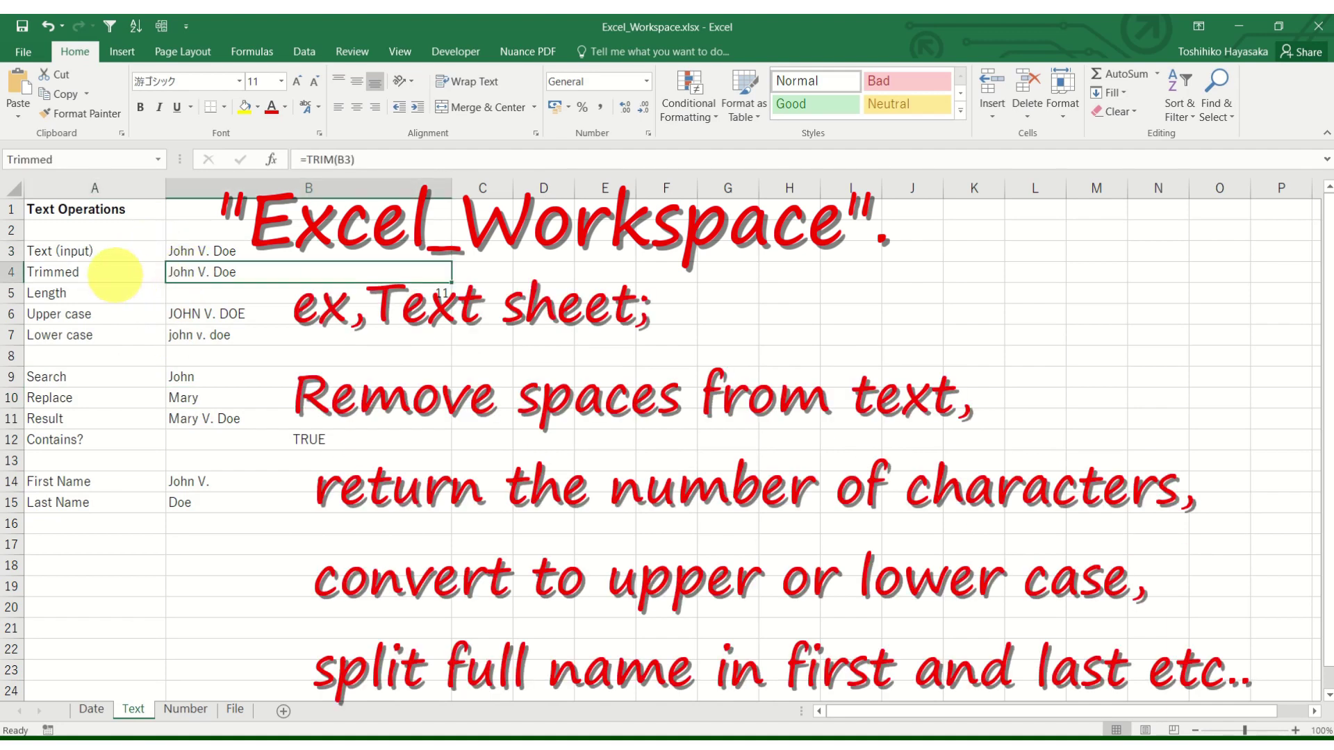
{"action": "left_click", "coordinate": [199, 292]}
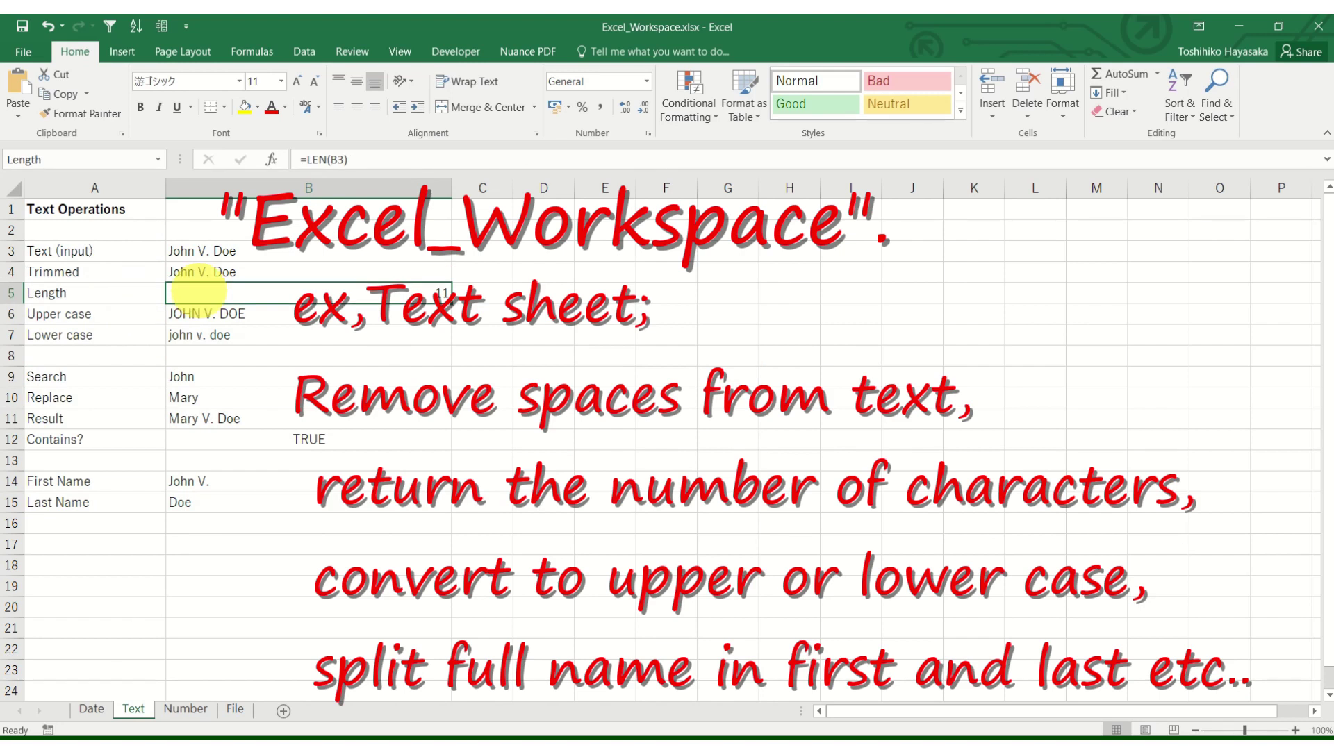
{"action": "left_click", "coordinate": [188, 317]}
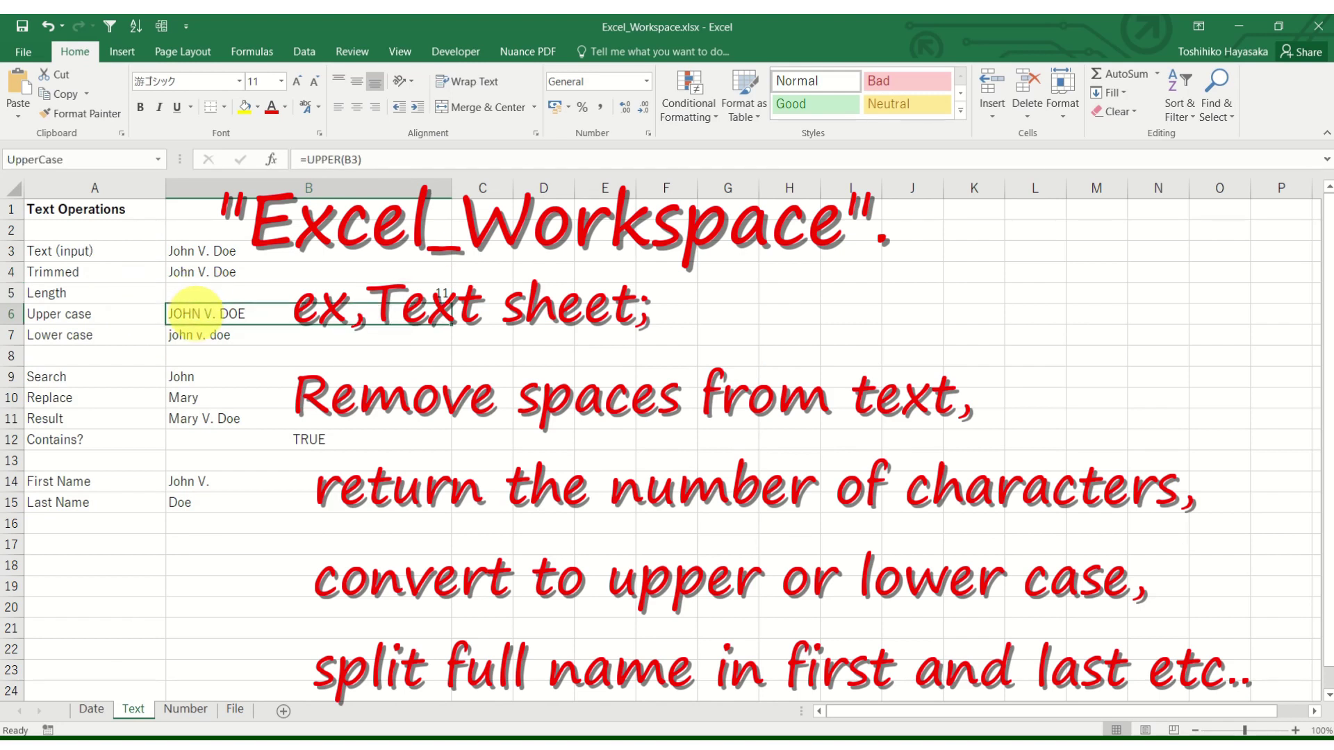
{"action": "left_click", "coordinate": [195, 333]}
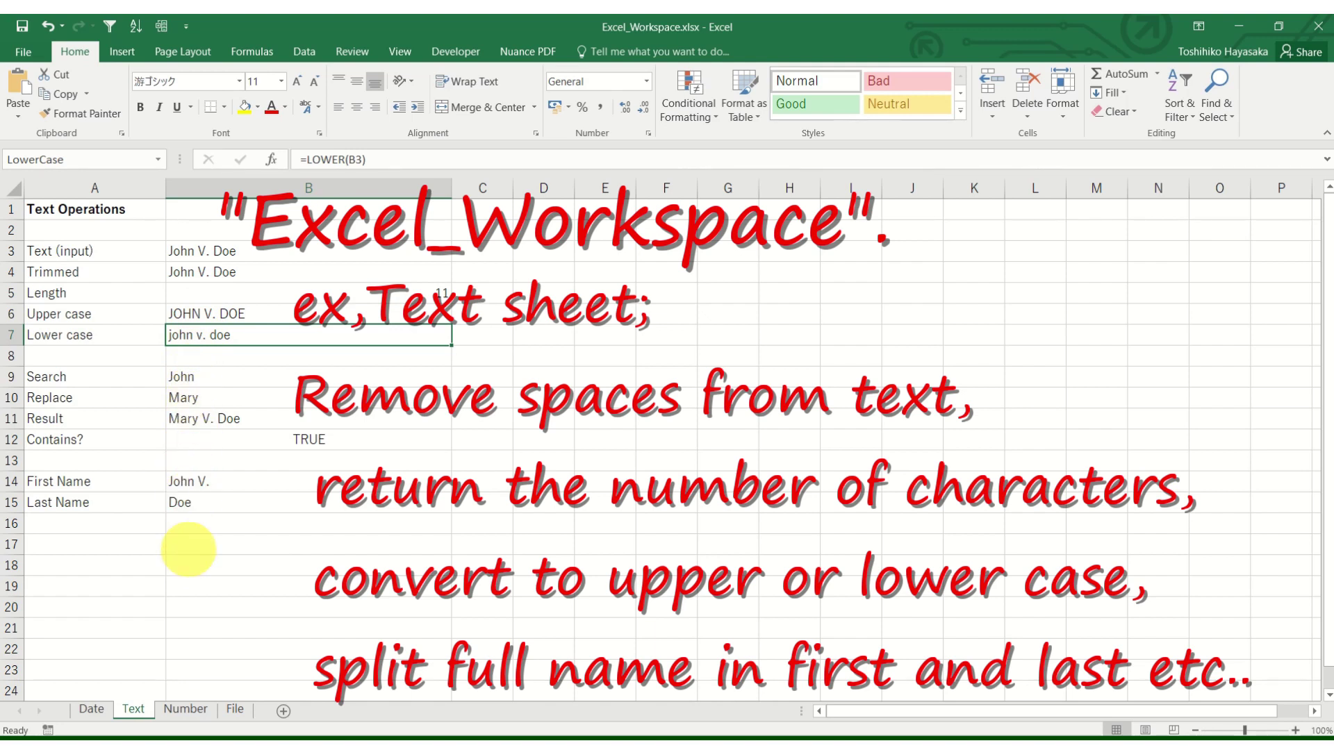
- View the workbook's Number and File sheets, and look up the Date sheet entry for the Excel File Card's file field in UiPath StudioX
{"action": "left_click", "coordinate": [185, 708]}
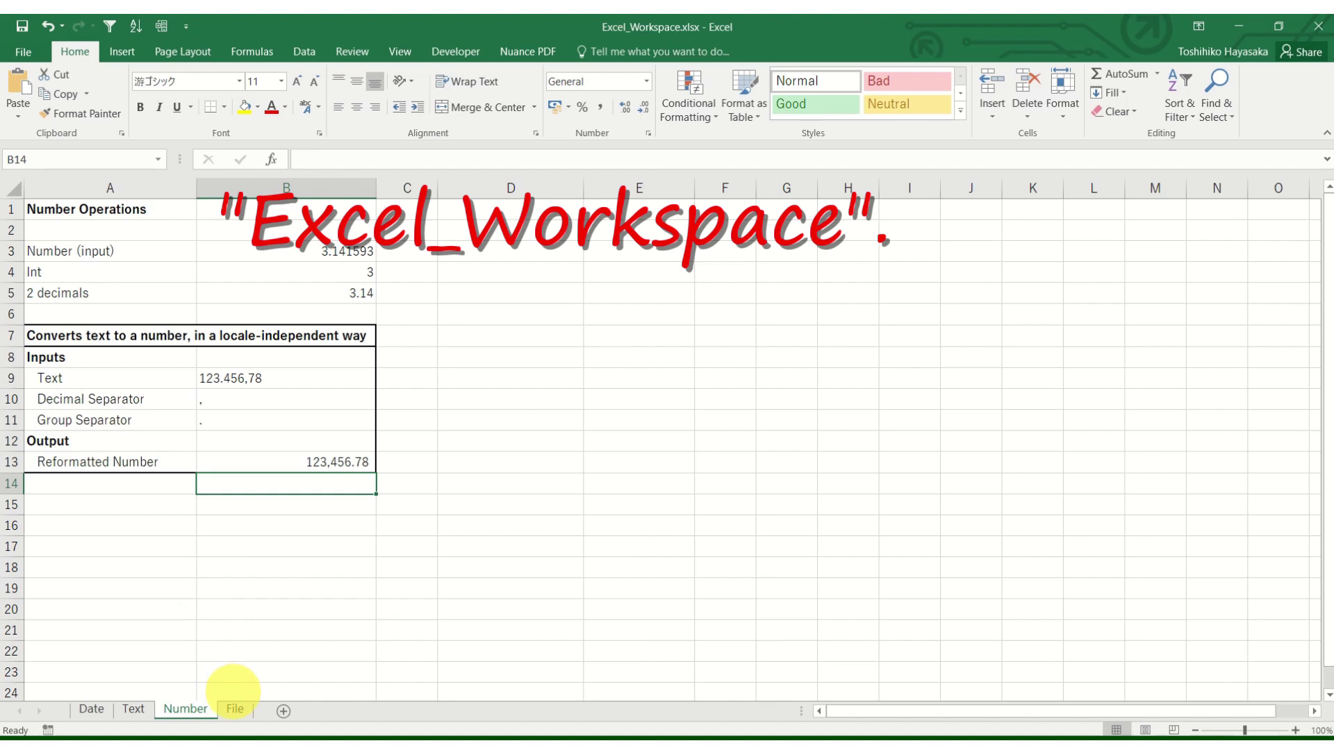
{"action": "left_click", "coordinate": [234, 708]}
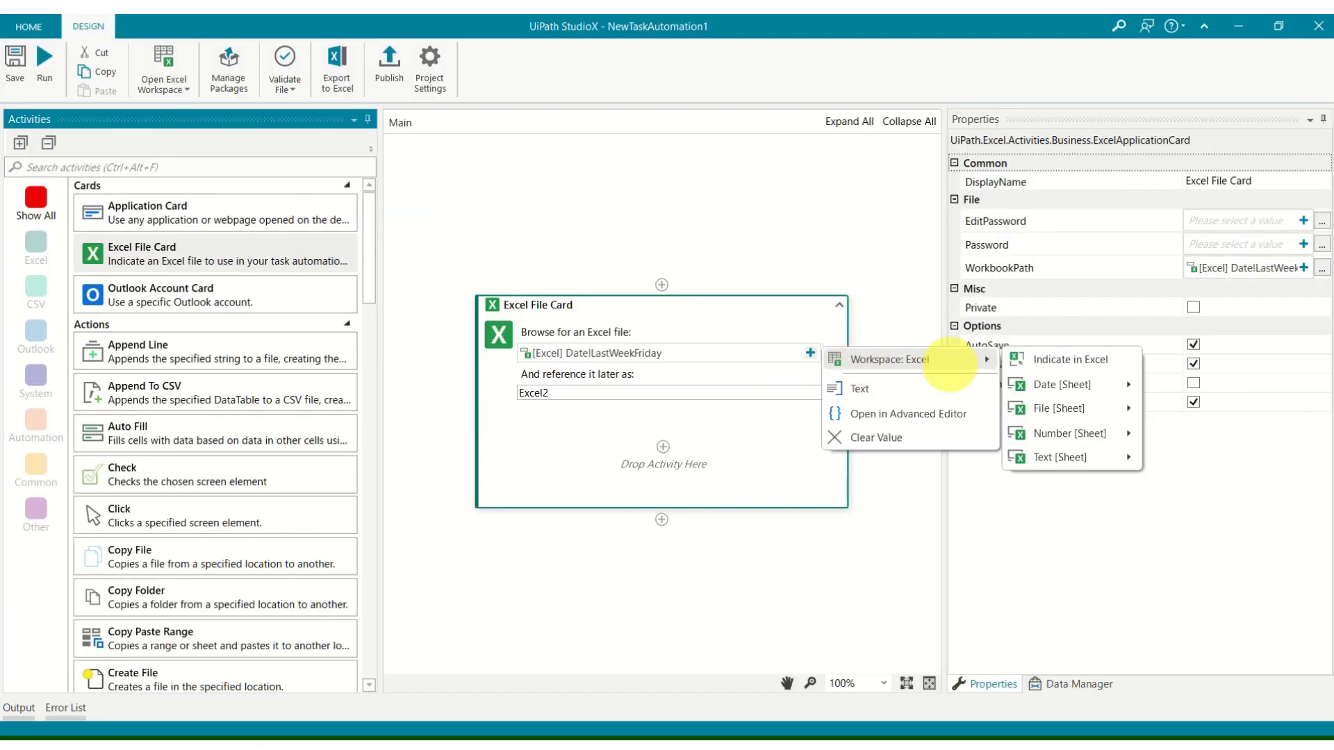
{"action": "mouse_move", "coordinate": [1056, 384]}
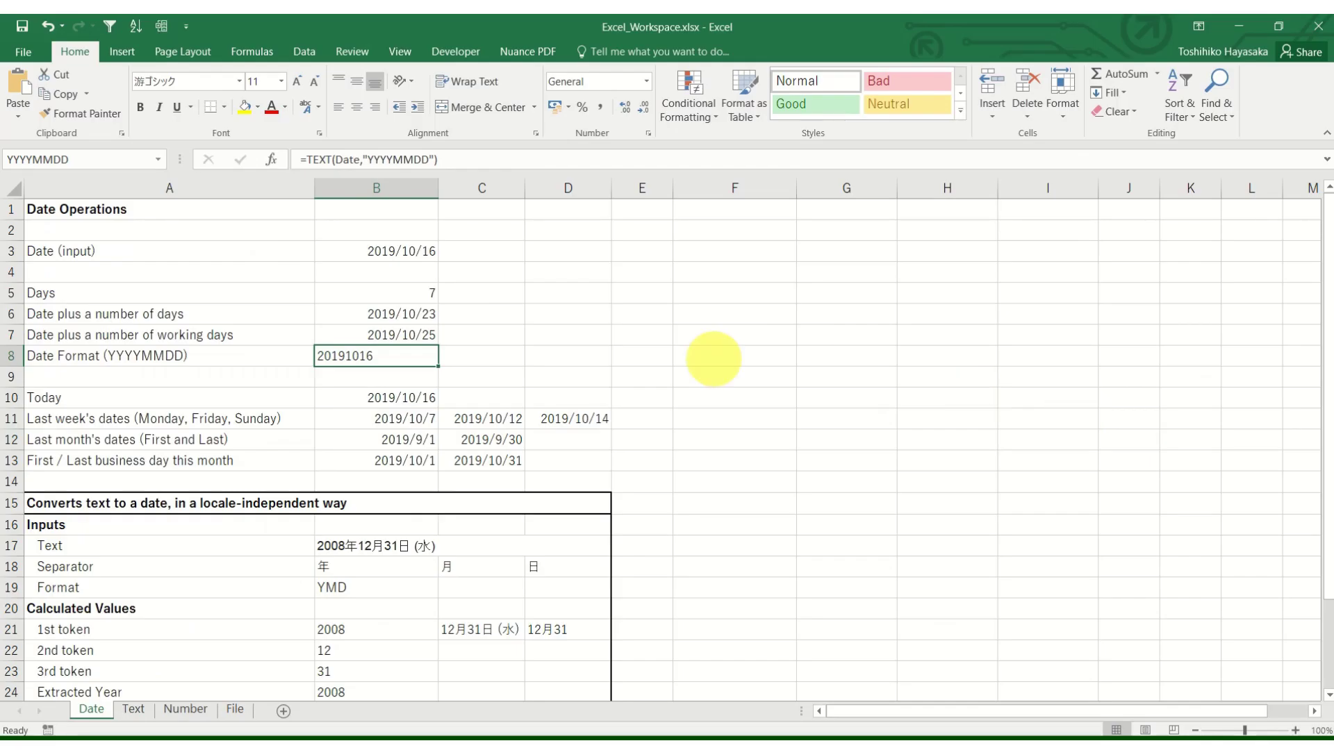
- Switch to Excel and review the Date sheet's input and days rows, followed by the Text and Number sheets
{"action": "left_click", "coordinate": [221, 254]}
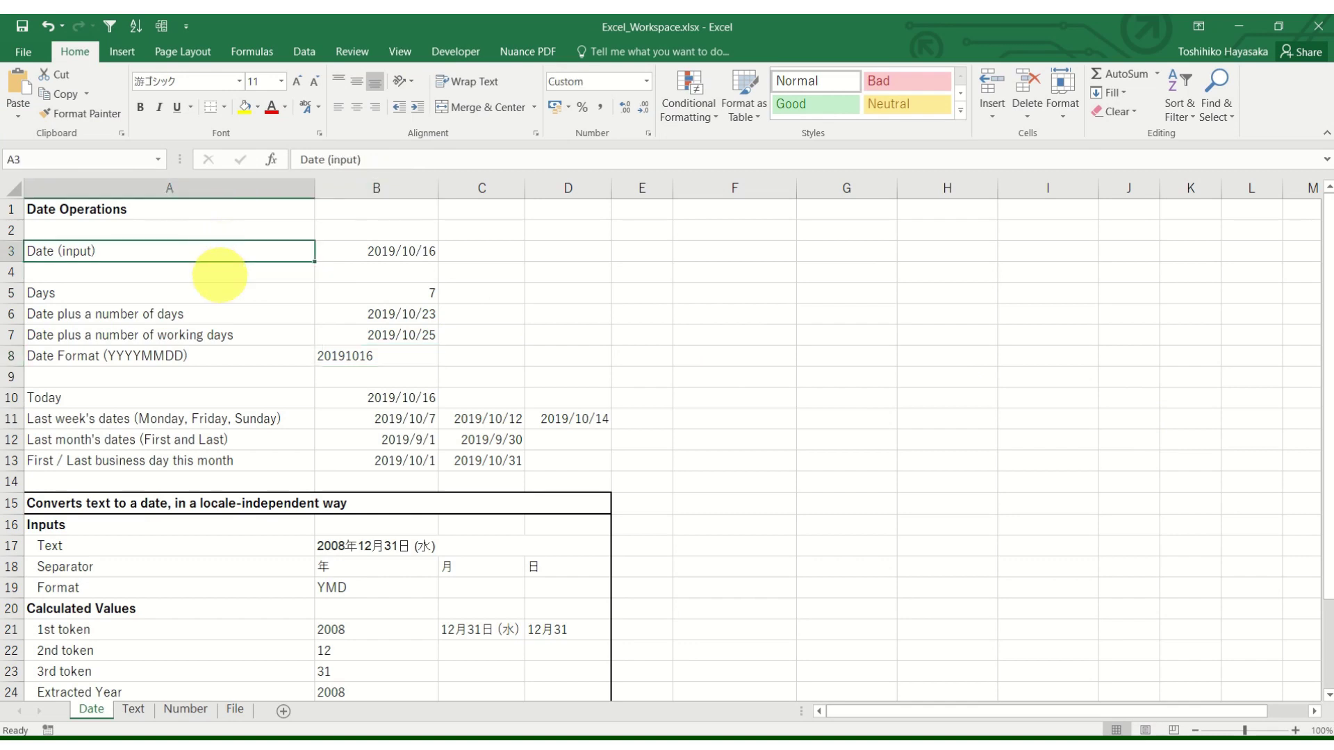
{"action": "left_click", "coordinate": [216, 294]}
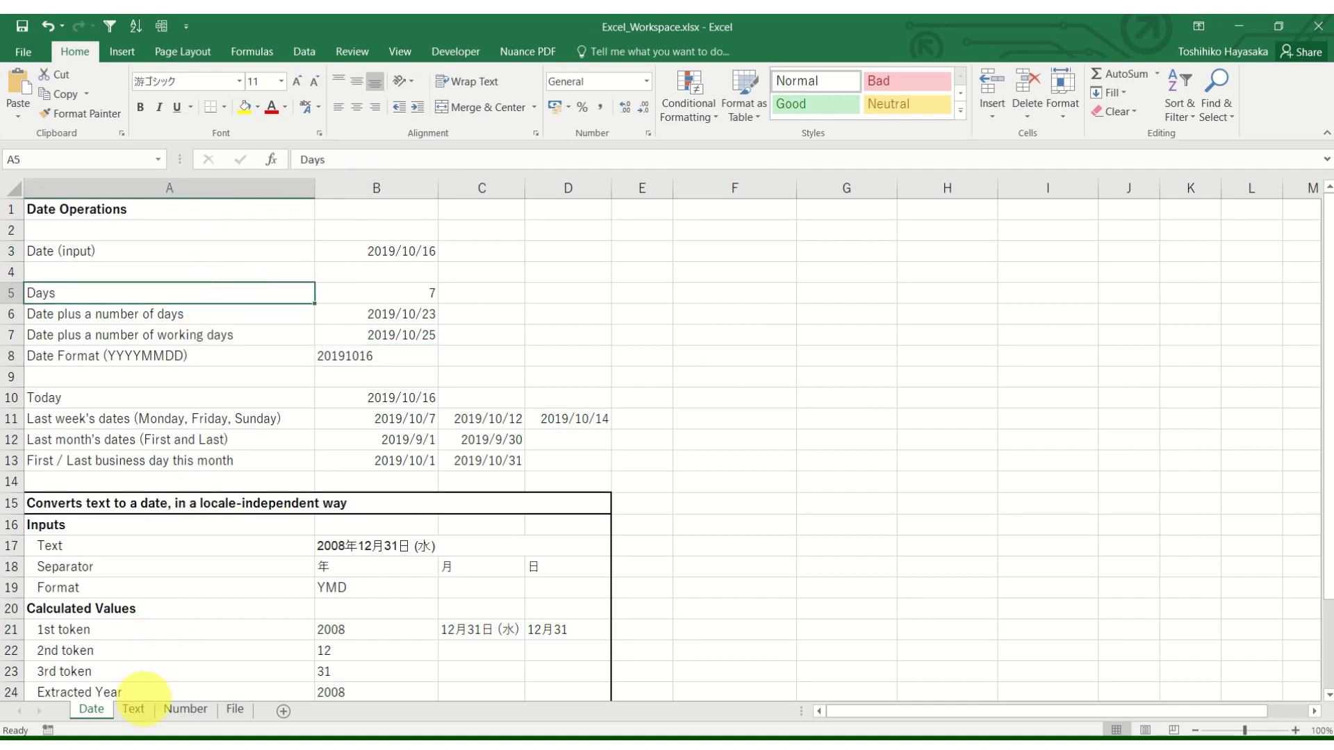
{"action": "left_click", "coordinate": [133, 708]}
{"action": "left_click", "coordinate": [187, 708]}
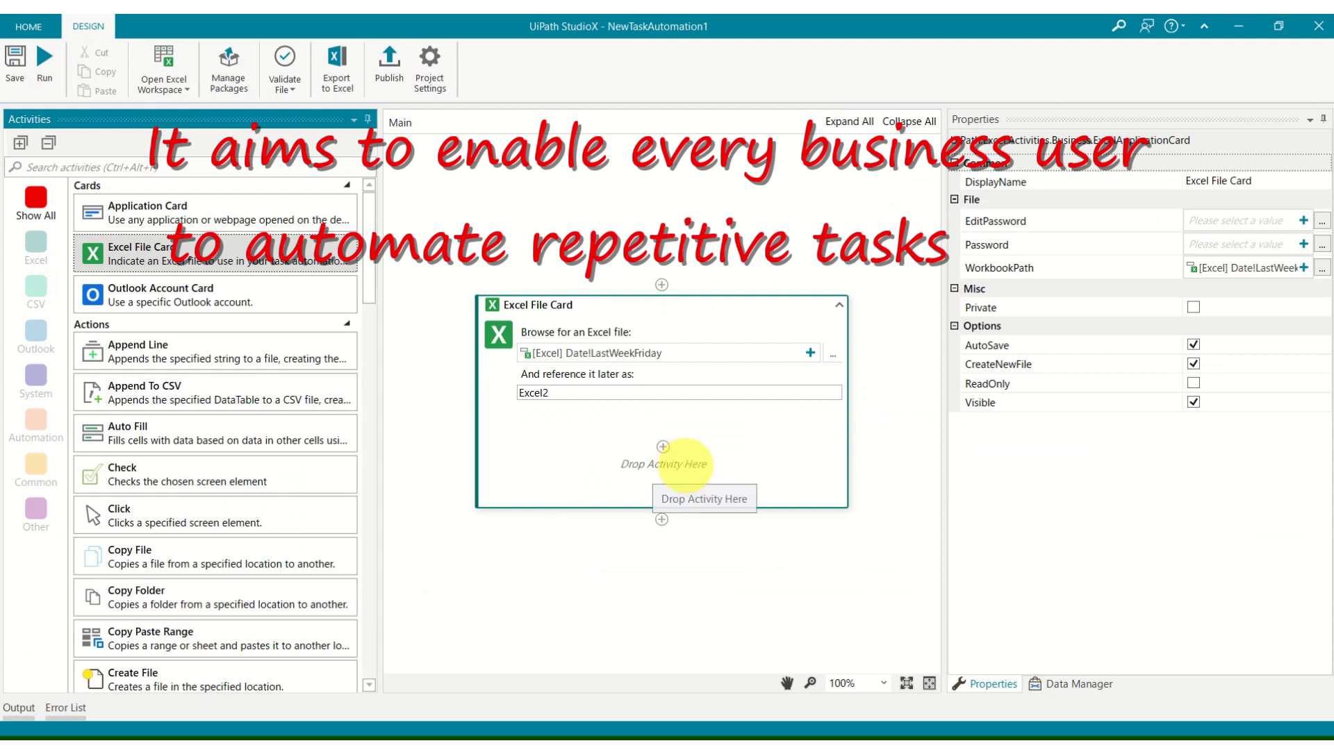
- In UiPath StudioX, browse the Date sheet cells offered for the Excel File Card's file field and close the list without choosing one
{"action": "left_click", "coordinate": [810, 353]}
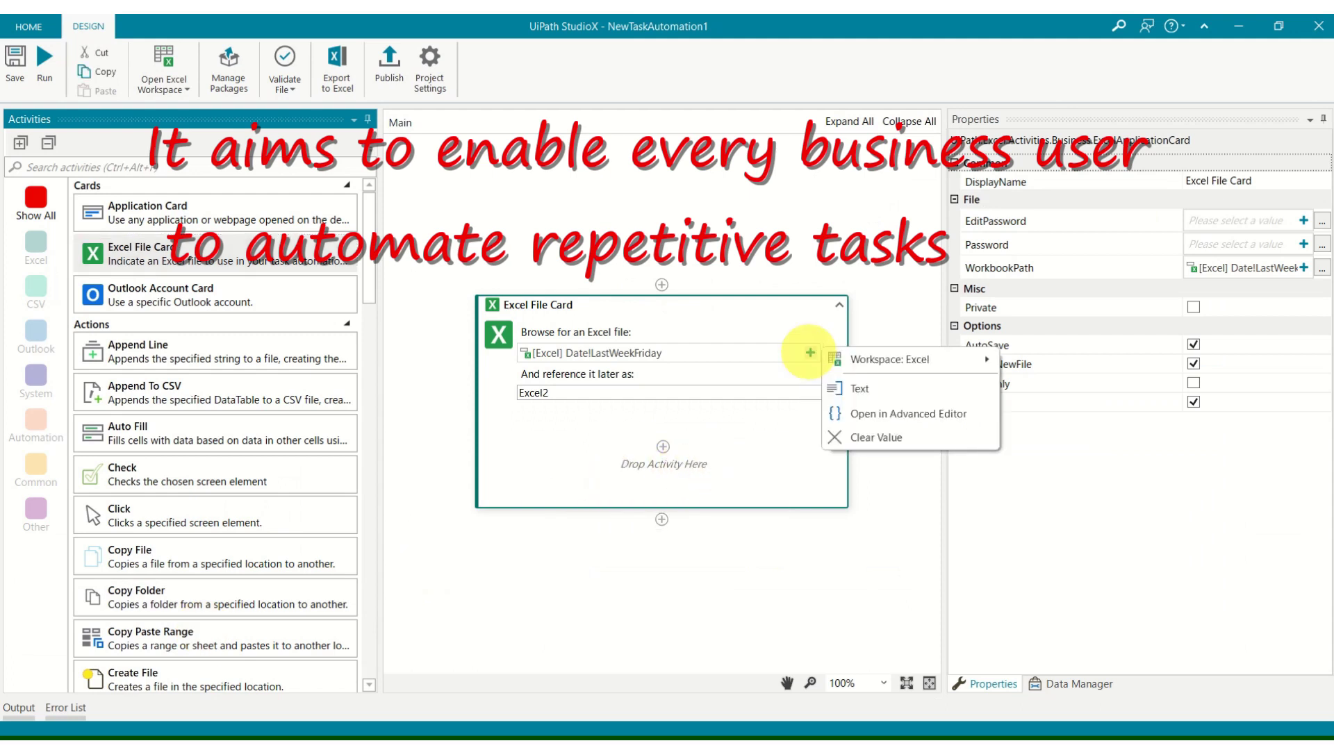
{"action": "mouse_move", "coordinate": [868, 359]}
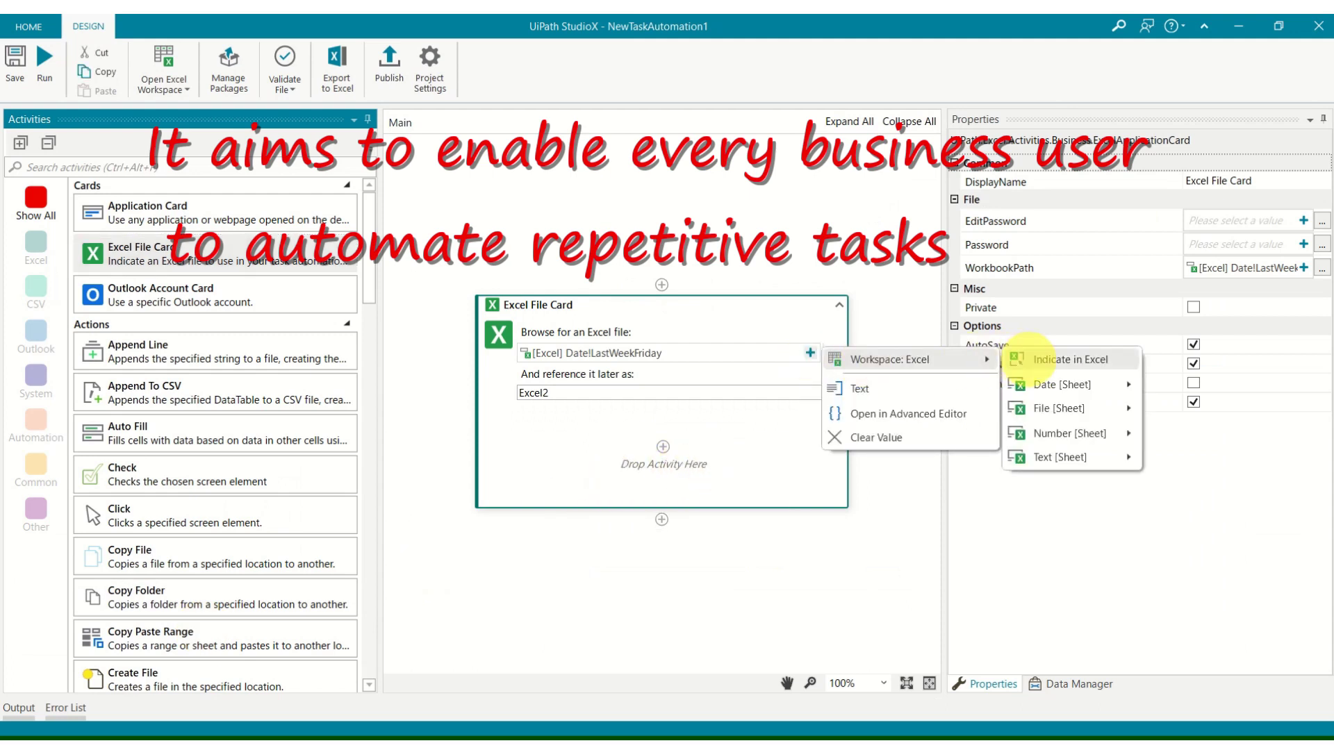
{"action": "mouse_move", "coordinate": [1057, 385]}
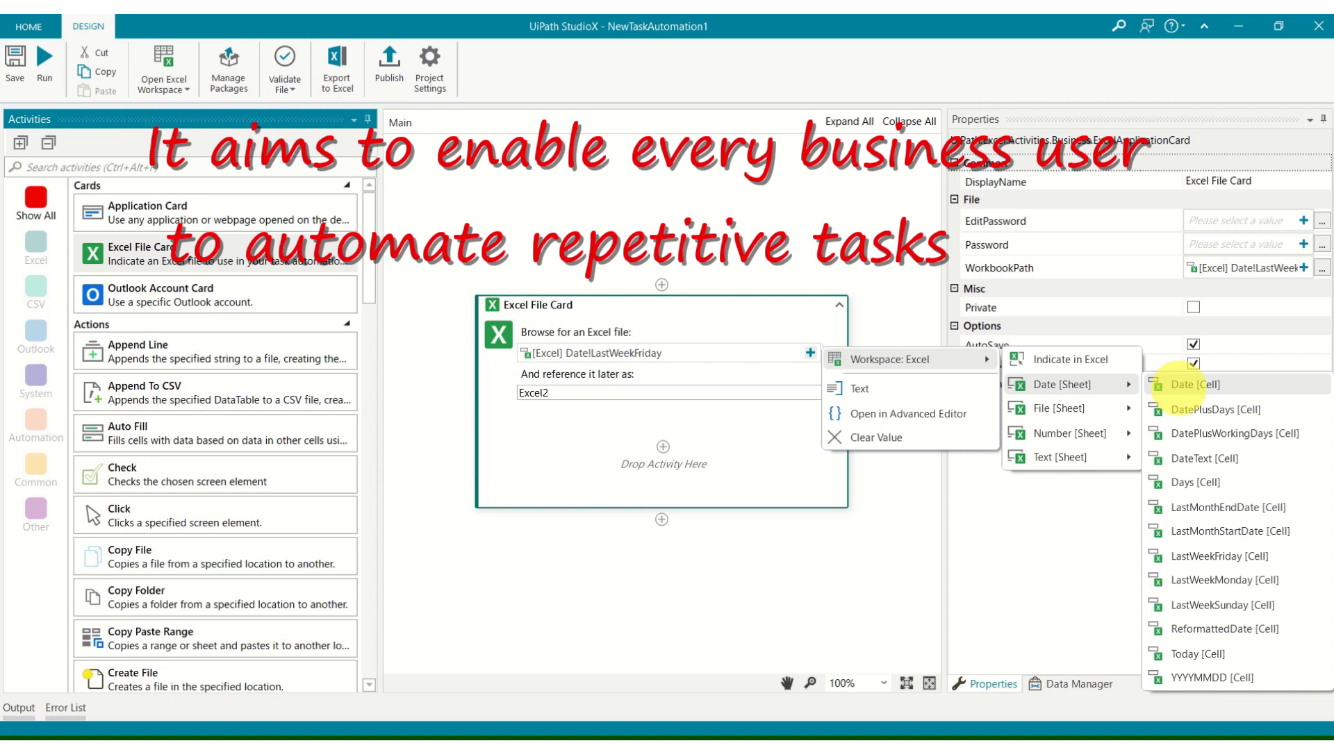
{"action": "left_click", "coordinate": [862, 549]}
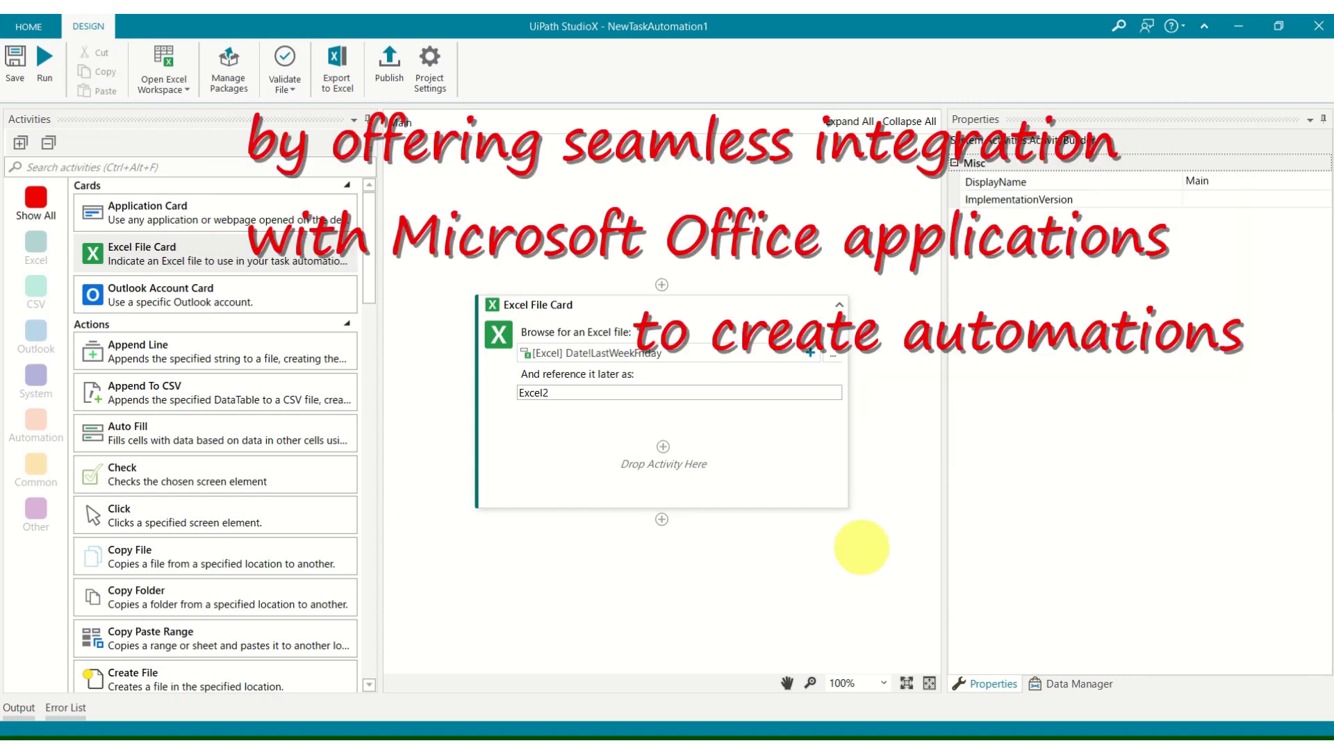